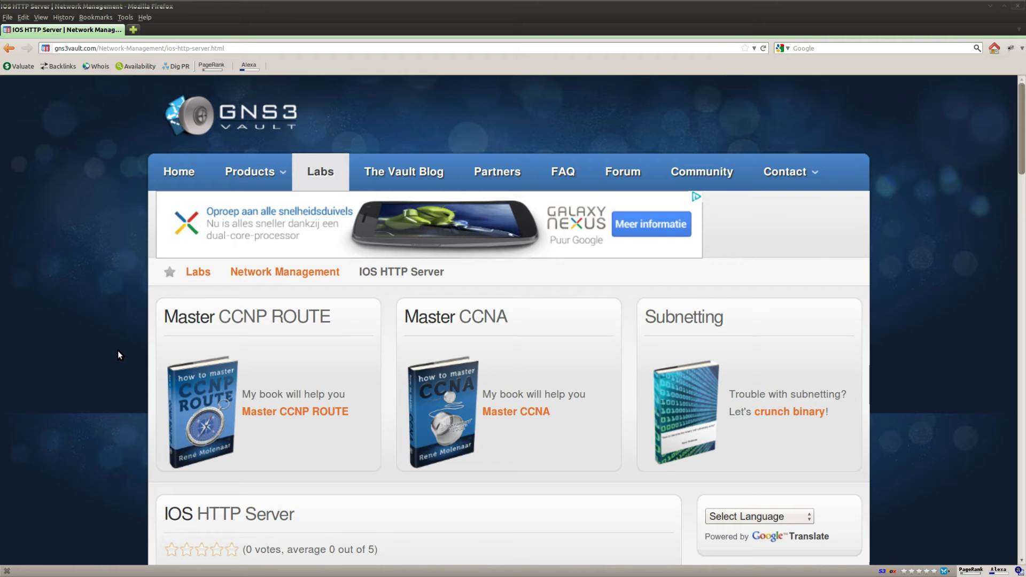
Step: Review the lab goals about running an HTTP server that serves files from flash
scroll(127, 362, down, 5)
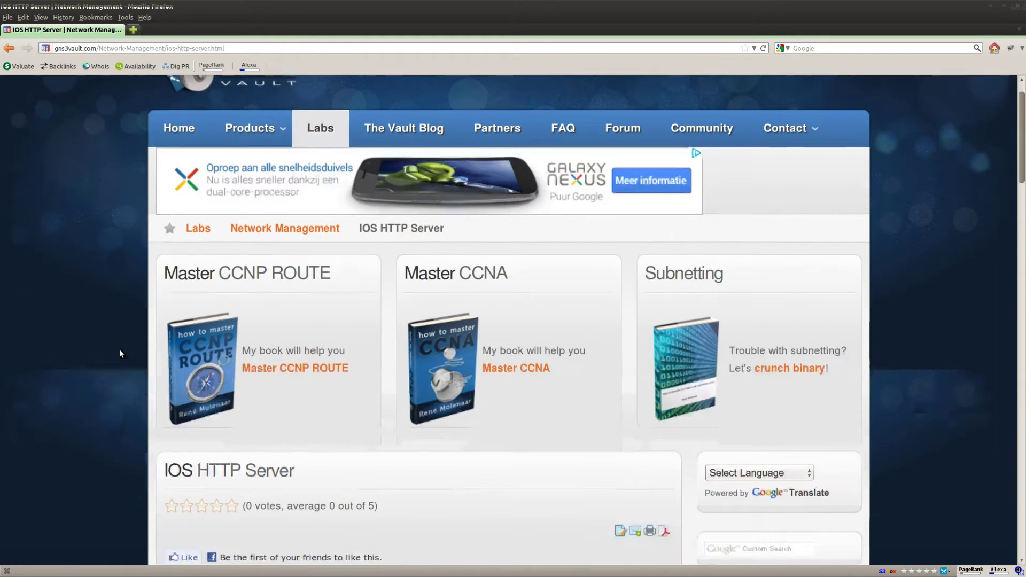
drag(293, 389, 197, 389)
scroll(101, 459, down, 10)
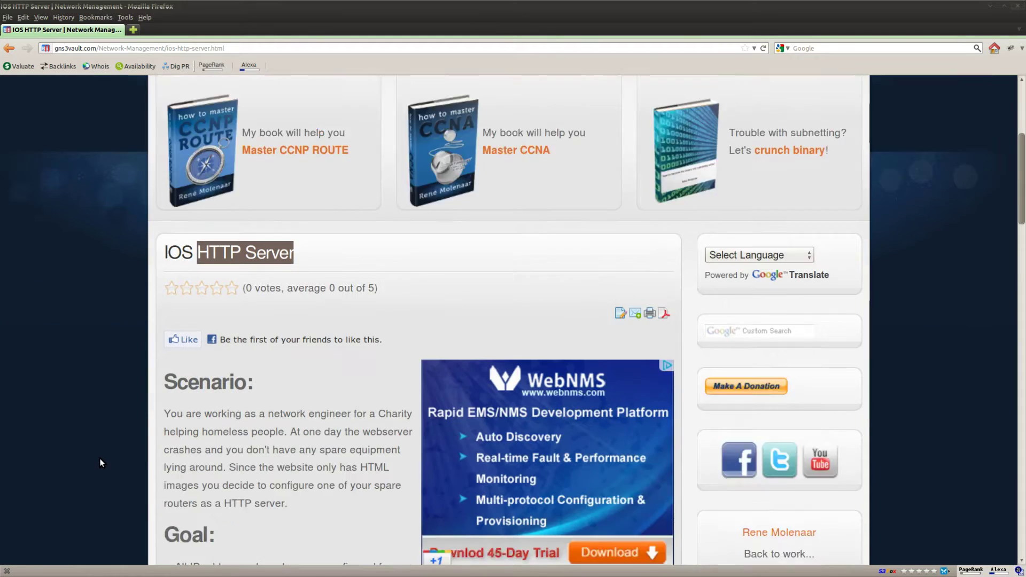
scroll(101, 460, down, 13)
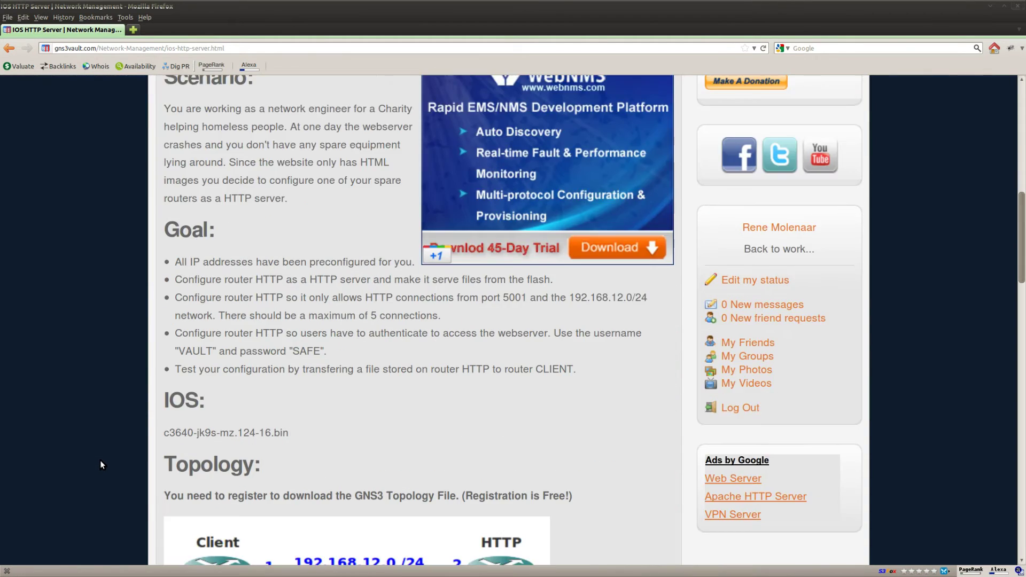
scroll(130, 422, up, 2)
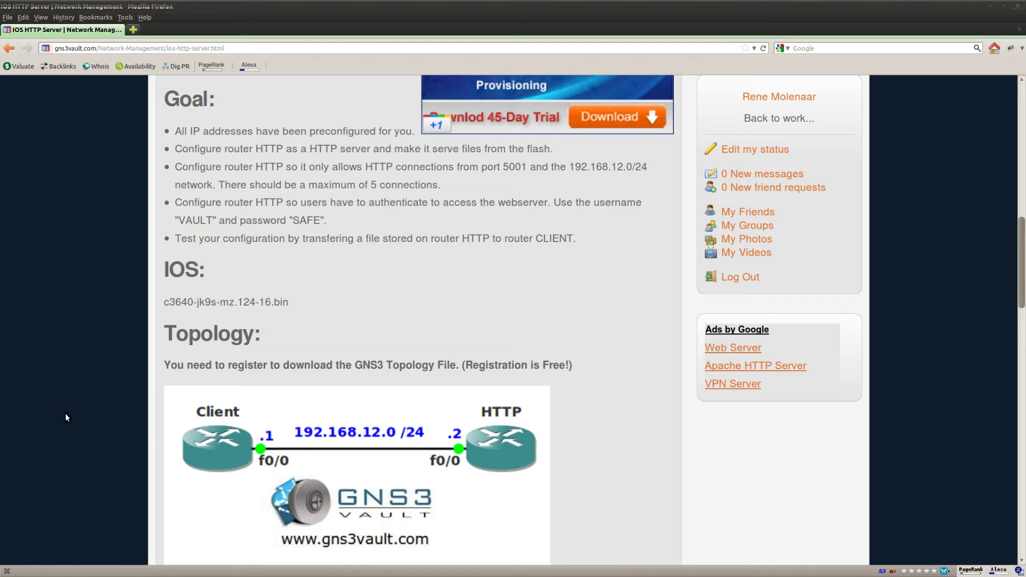
scroll(124, 326, up, 1)
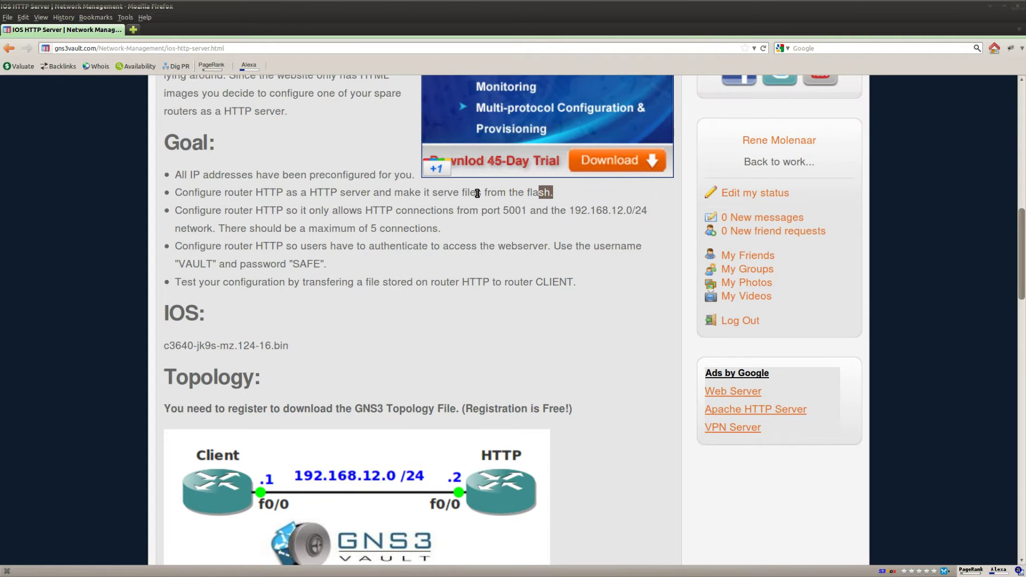
drag(554, 193, 179, 188)
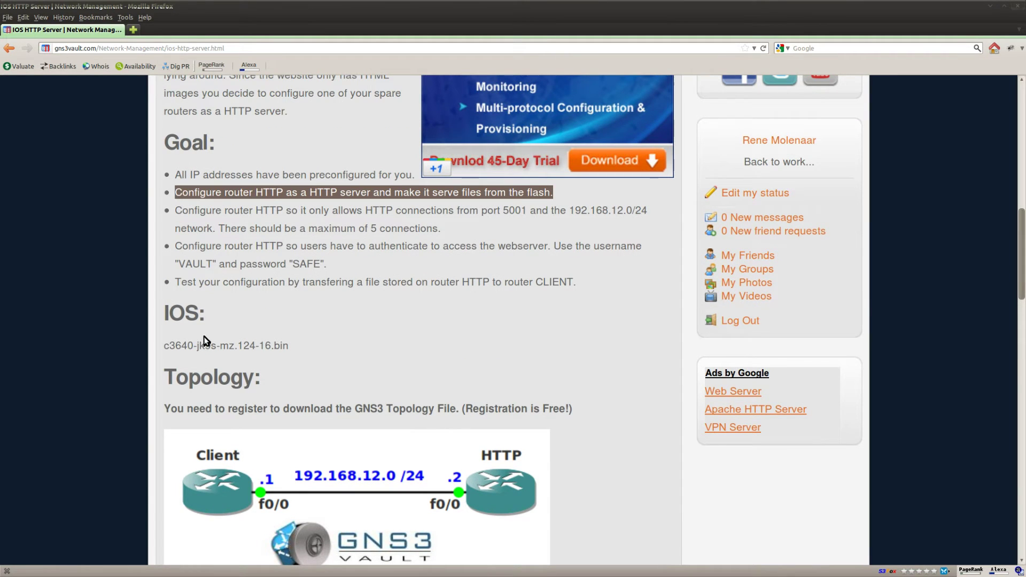
click(341, 236)
drag(310, 193, 371, 194)
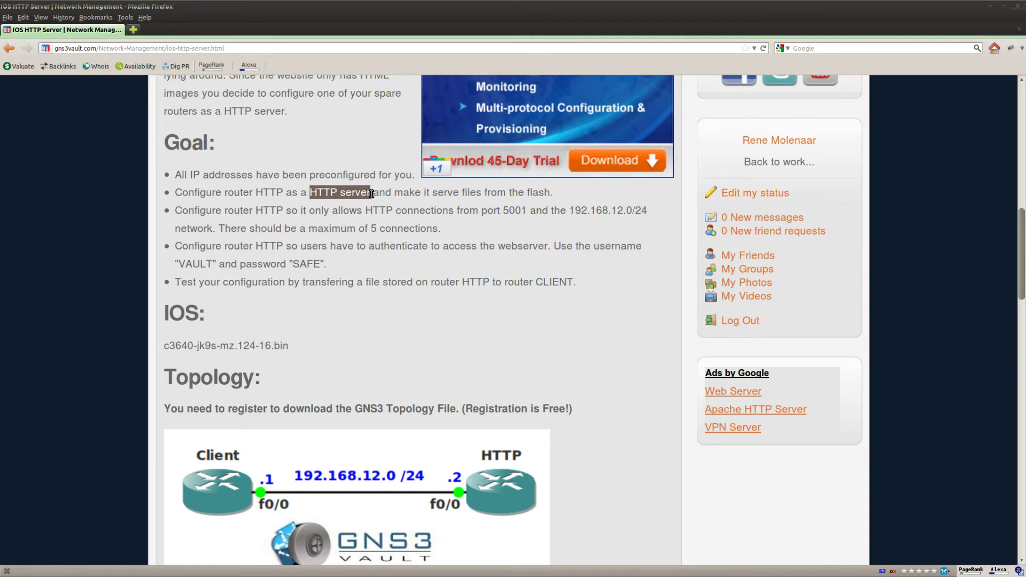
drag(563, 194, 436, 194)
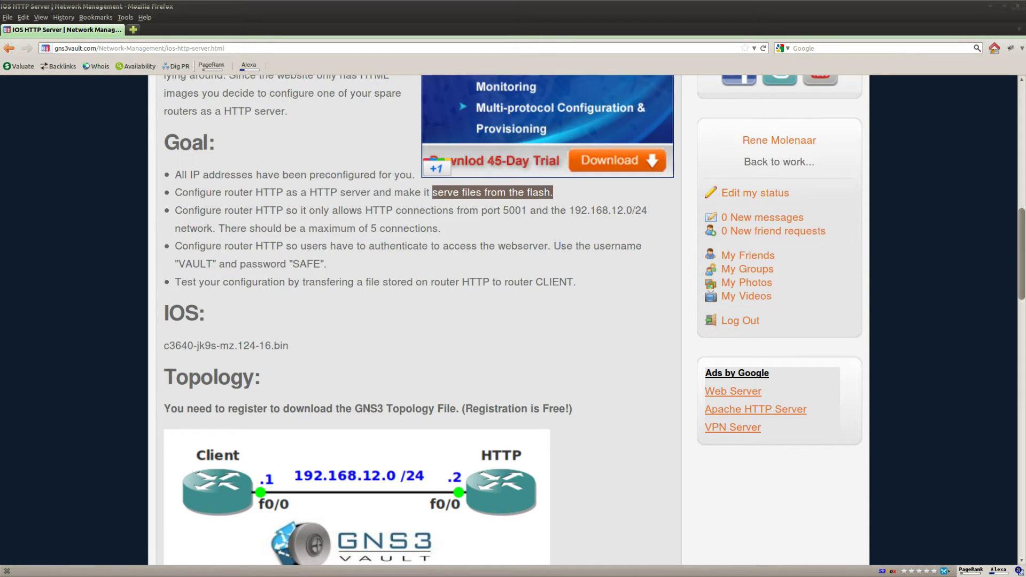
key(alt+Tab)
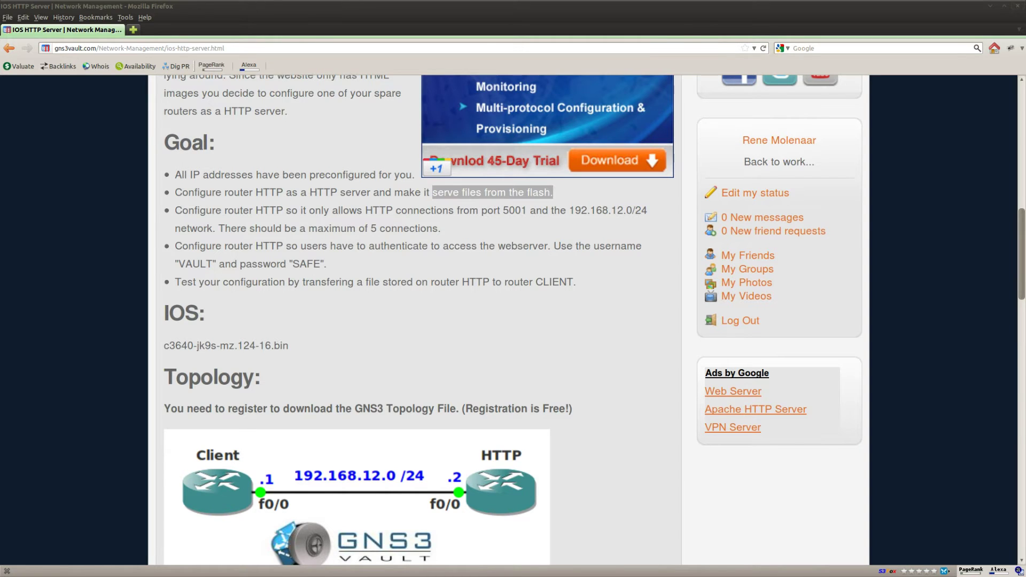
Step: On router HTTP, enter global configuration mode and enable ip http server
click(472, 570)
key(Return)
key(Return)
key(Return)
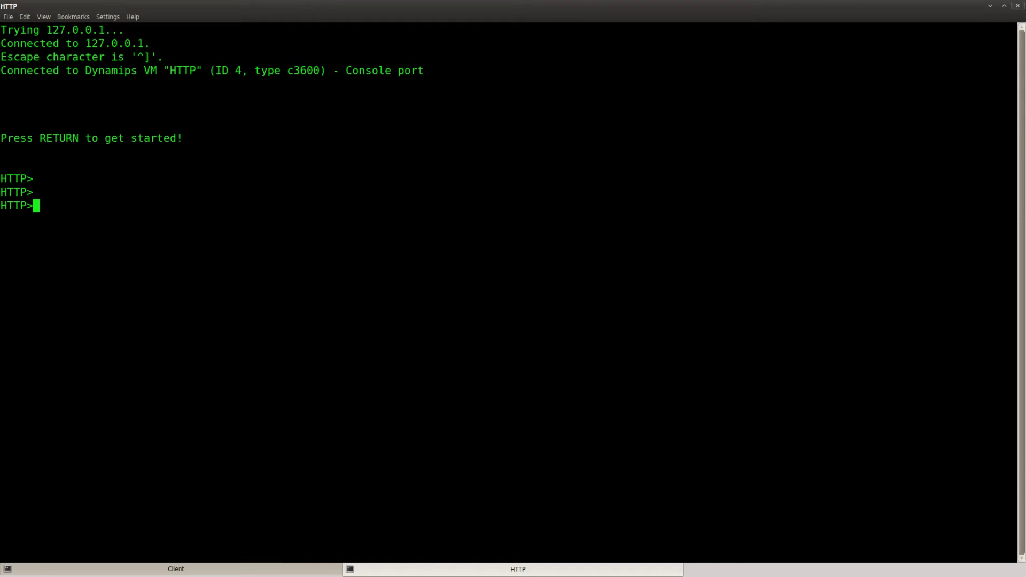
text(ena)
key(Return)
text(conf t)
key(Return)
text(ip htt)
key(Tab)
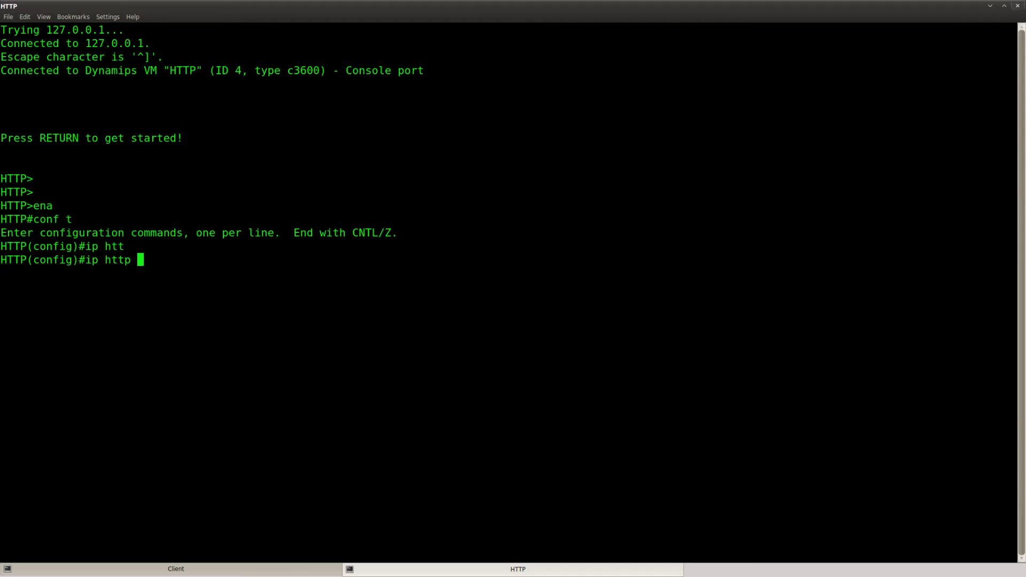
text(ser)
key(Tab)
key(Return)
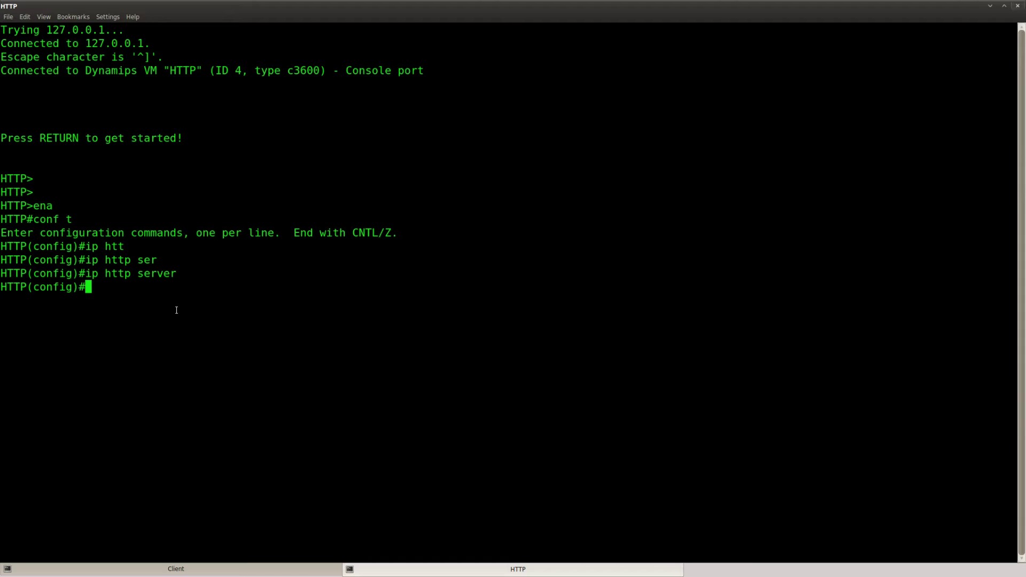
Step: Set the HTTP server's file root with ip http path flash:
text(ip htt)
key(Tab)
text(pat)
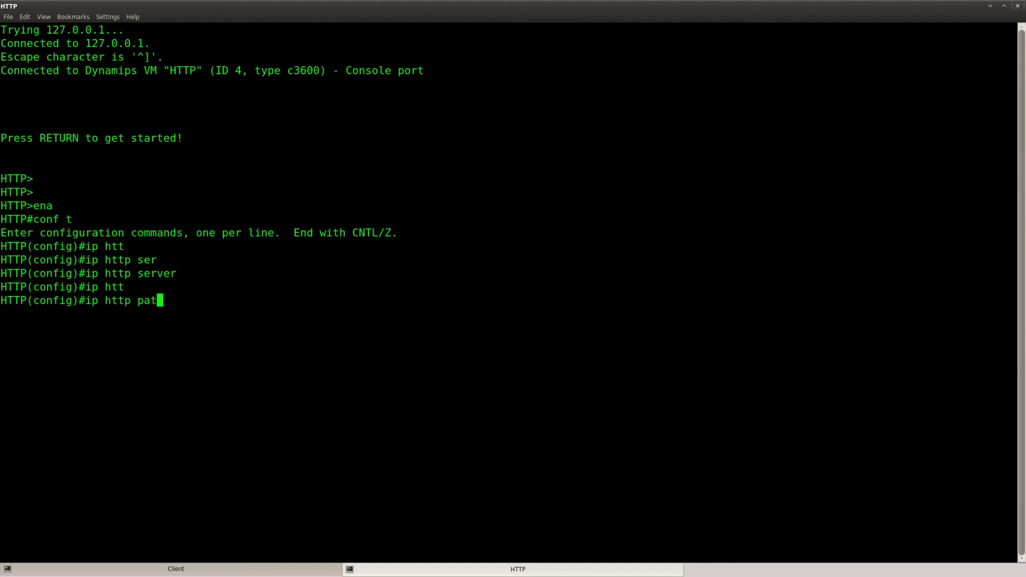
key(Tab)
text(?flash:)
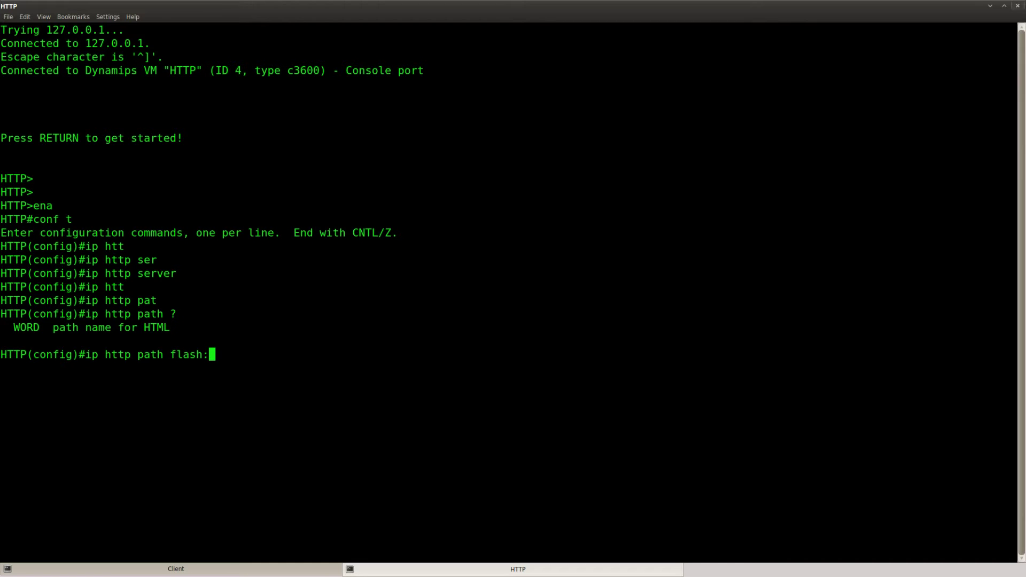
key(Return)
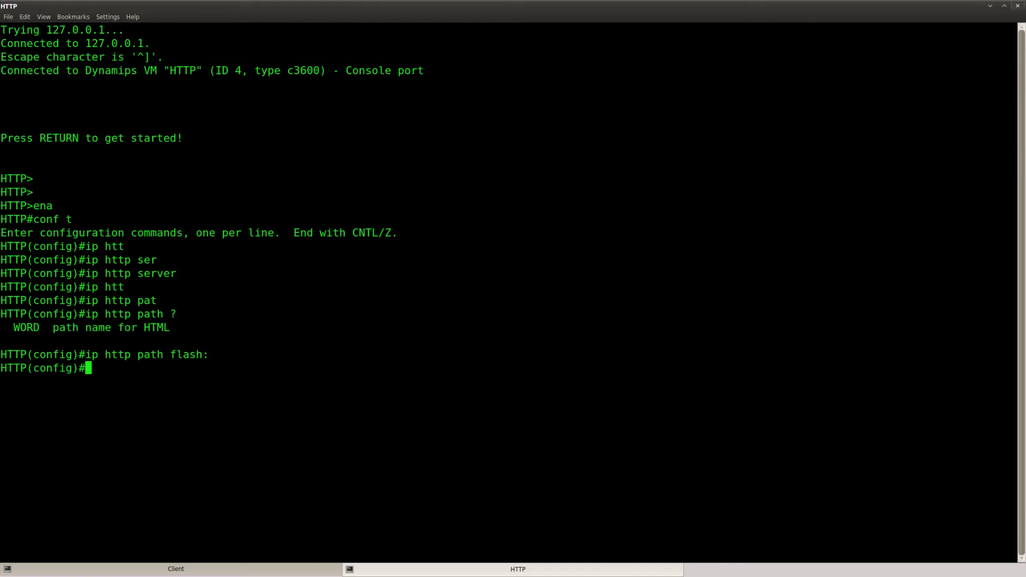
key(alt+Tab)
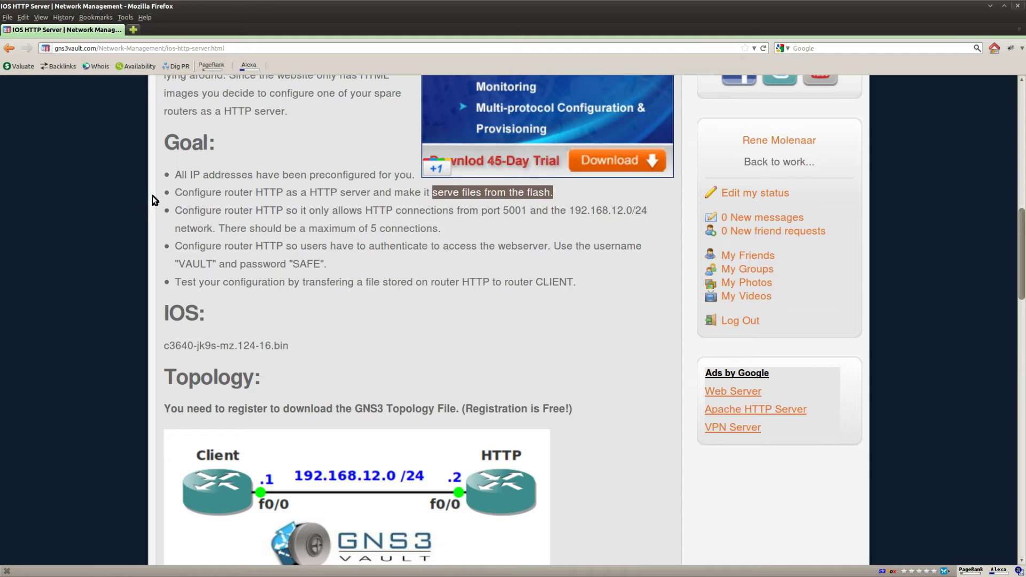
click(333, 224)
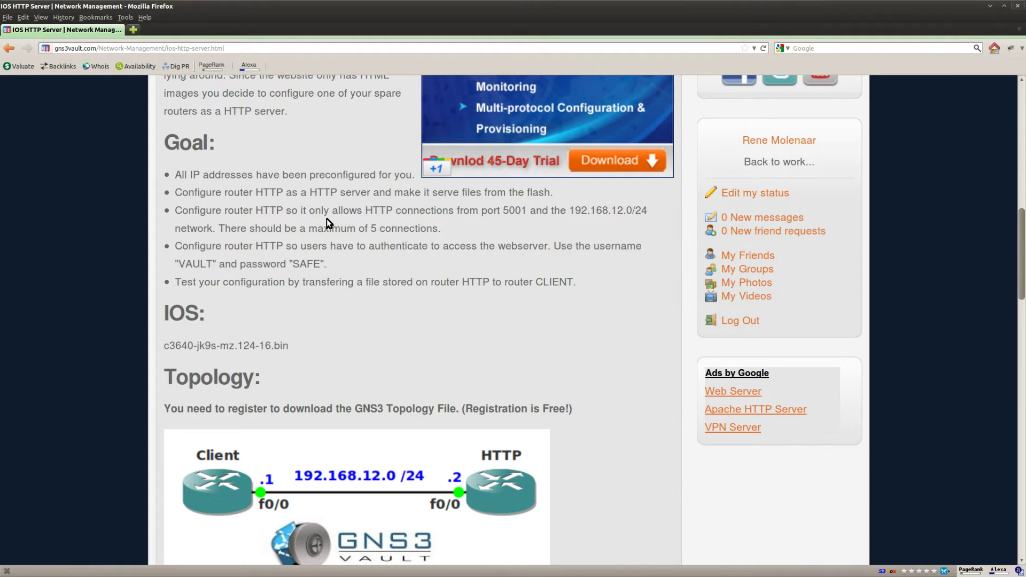
drag(528, 210, 466, 211)
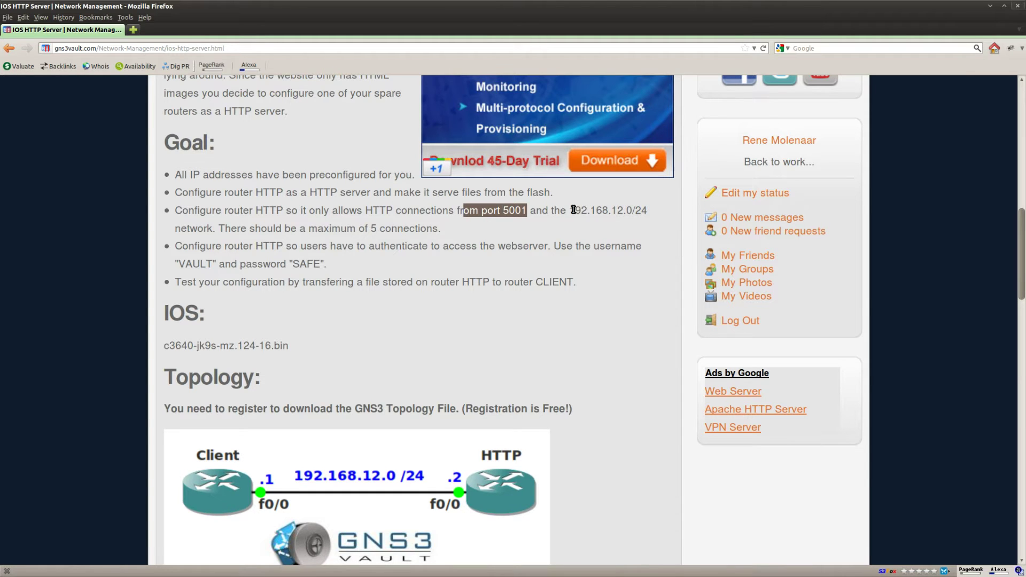
drag(569, 210, 215, 230)
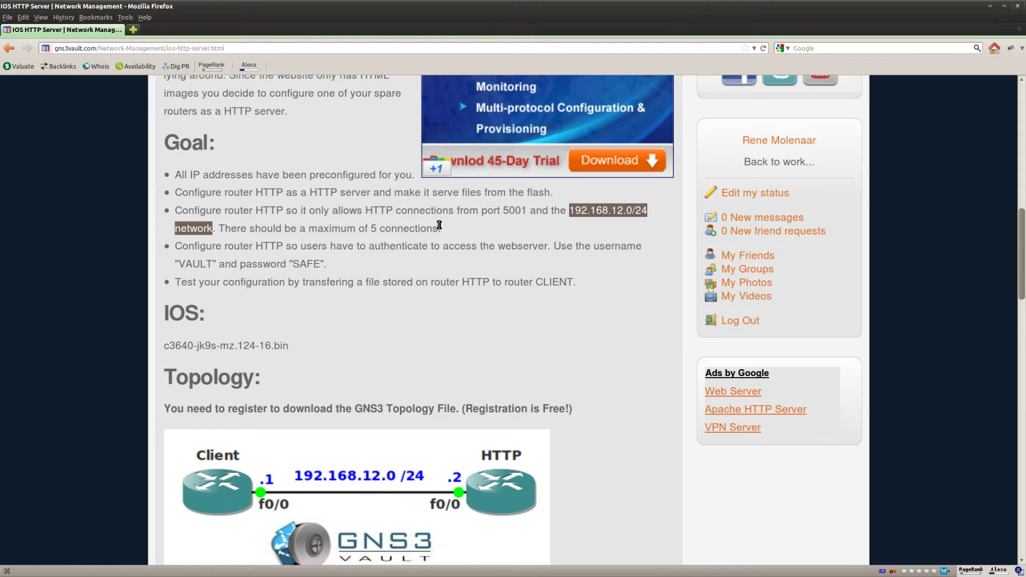
drag(438, 228, 371, 230)
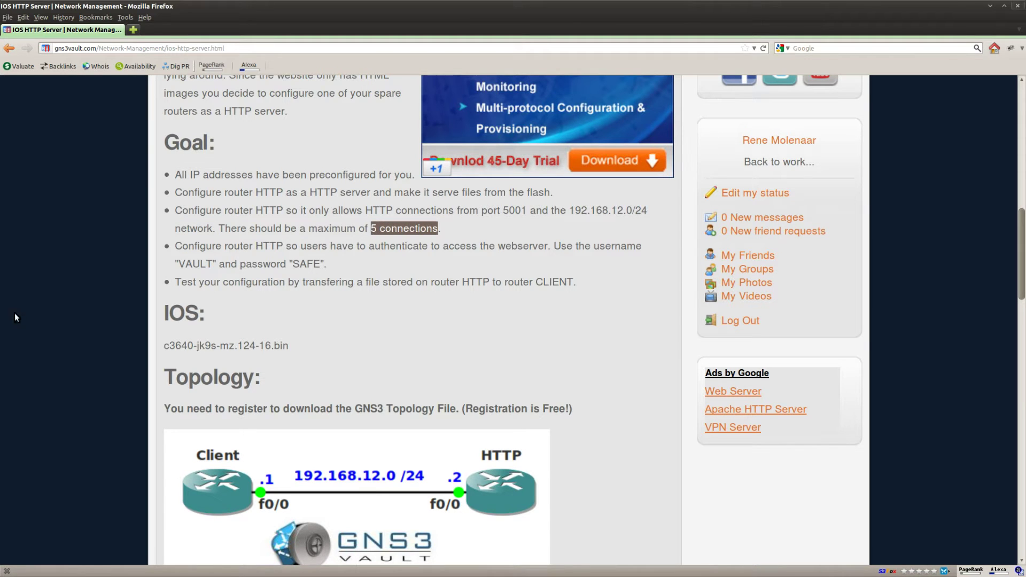
key(alt+Tab)
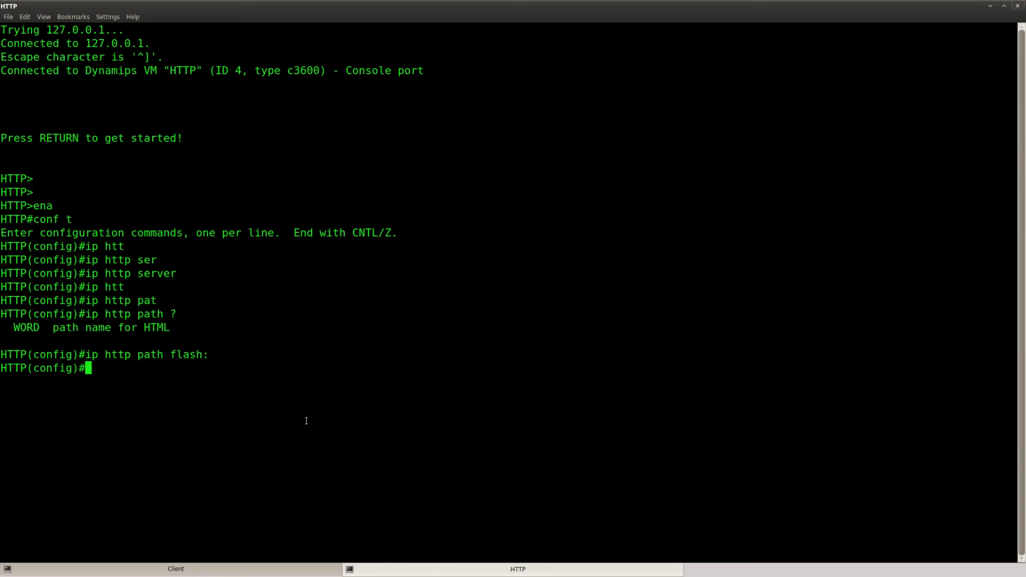
Step: Limit the router's HTTP server to 5 maximum connections
text(ip htt)
key(Tab)
text(max)
key(Tab)
text(5)
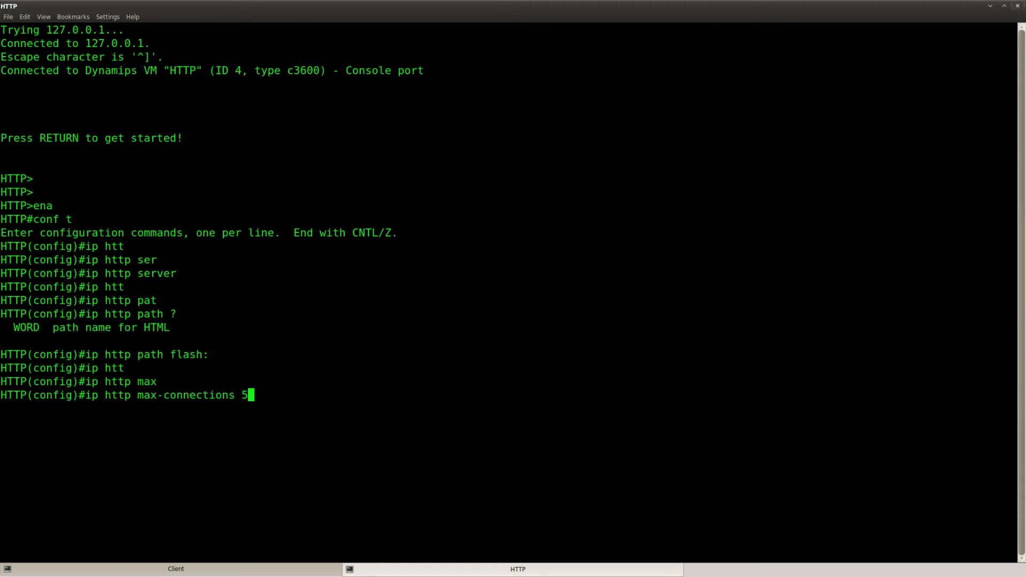
key(Return)
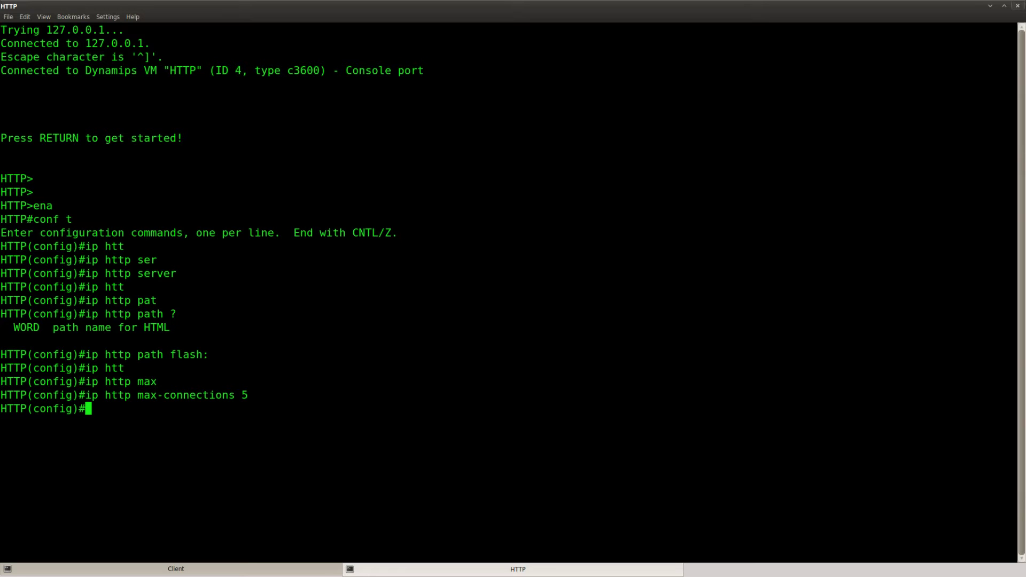
Step: Move the HTTP server to port 5001
text(ip htt)
key(Tab)
text(po)
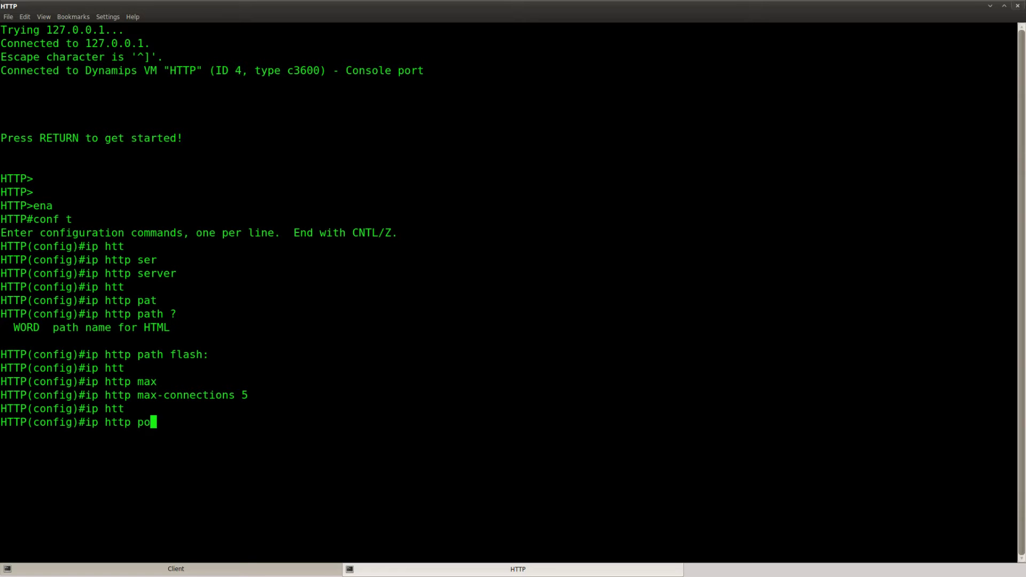
key(Tab)
text(5001)
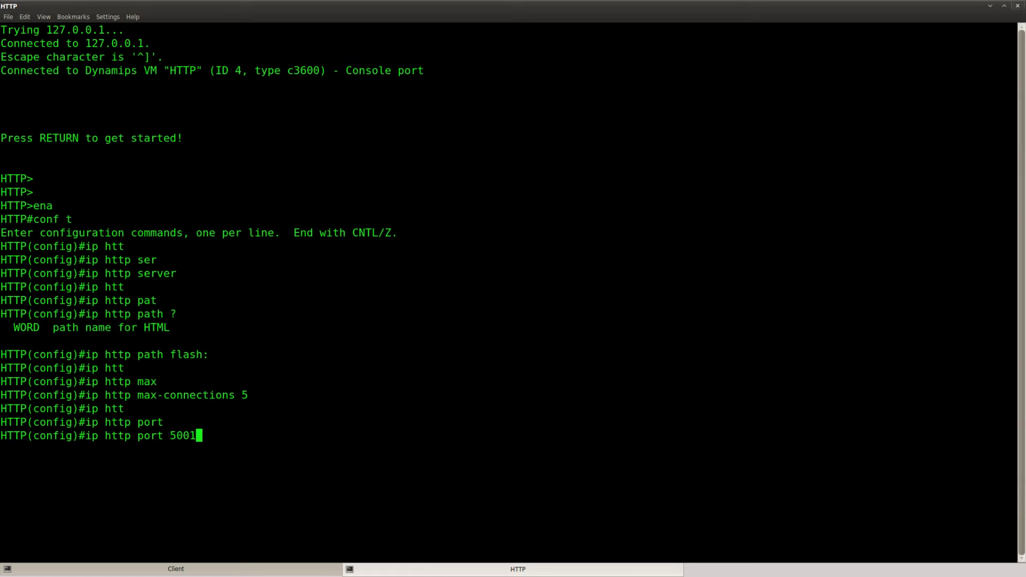
key(Return)
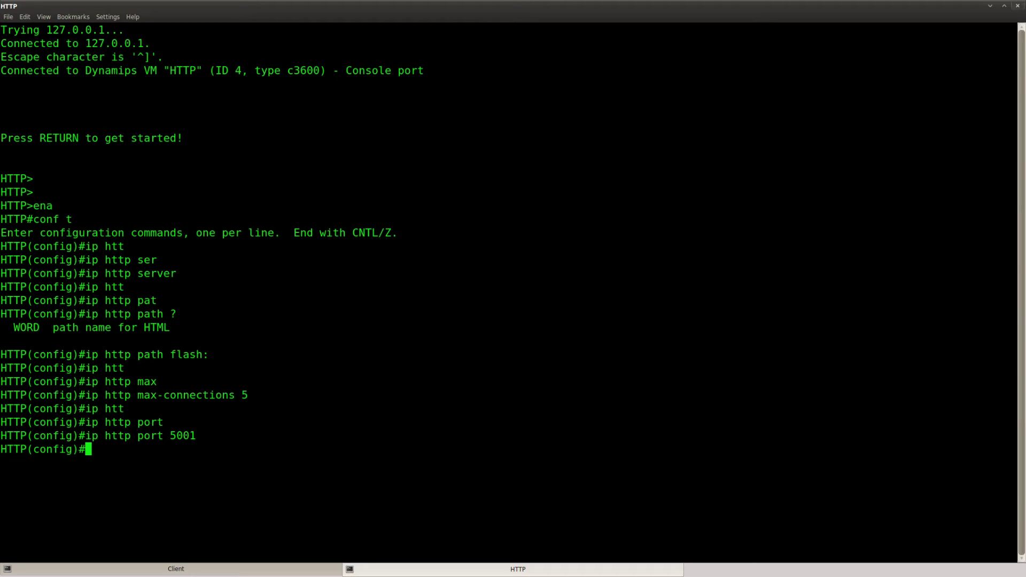
Step: Apply access class 1 to the HTTP server with ip http access-class 1
text(ip http)
key(Tab)
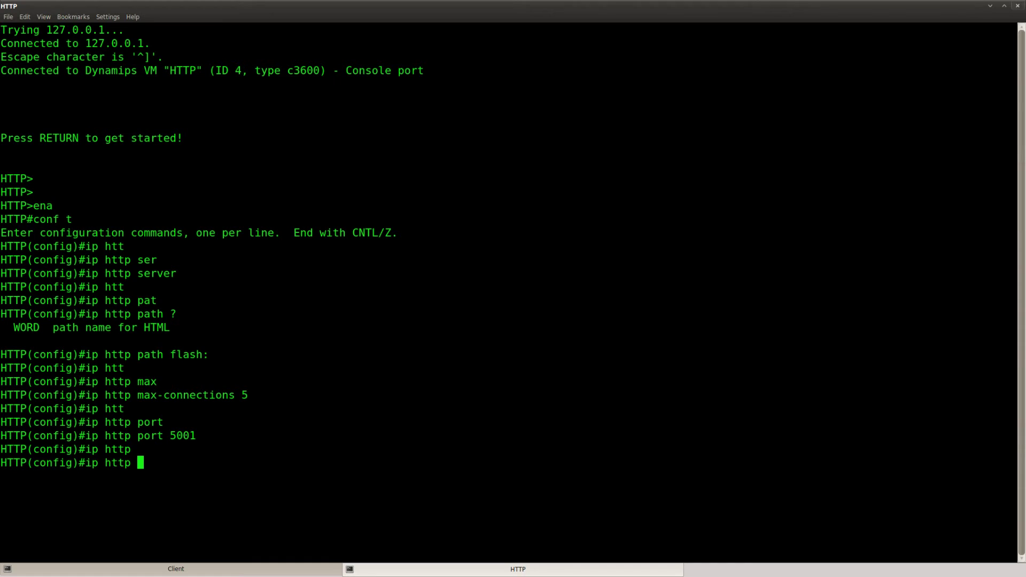
text(?)
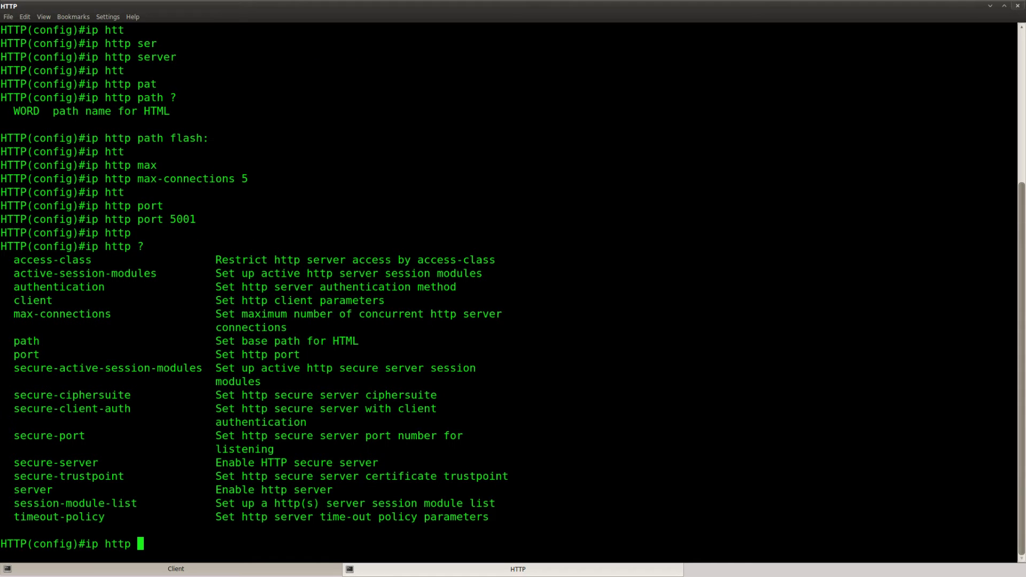
drag(498, 260, 12, 260)
click(150, 320)
text(acc)
key(Tab)
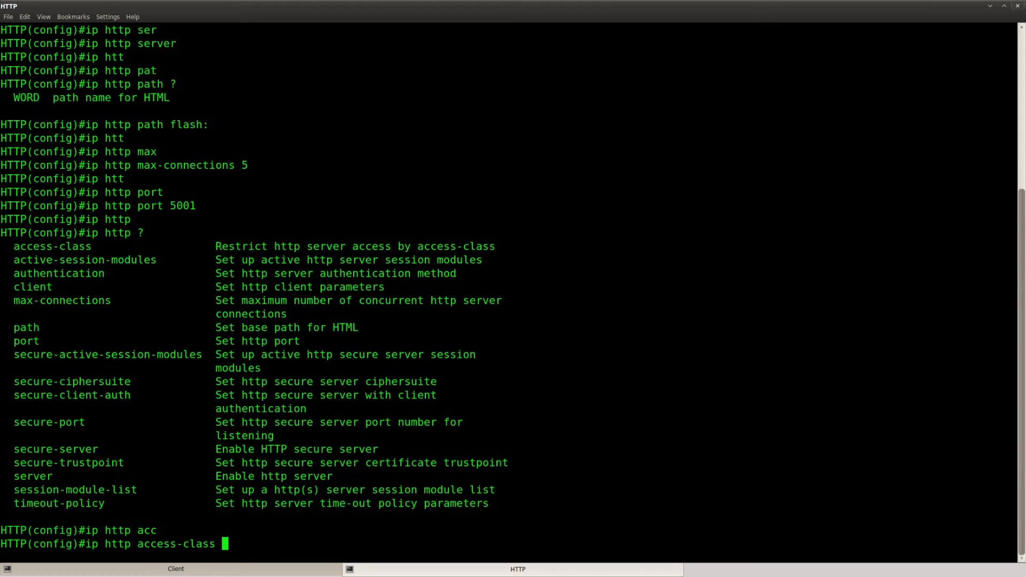
text(?)
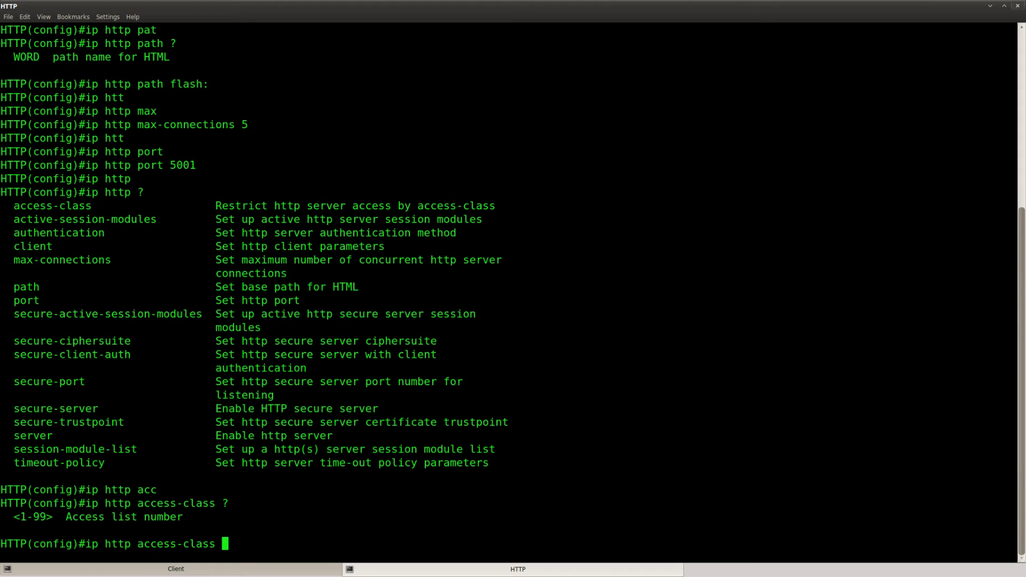
text(1)
key(Return)
Step: Add access-list 1 permitting 192.168.12.0 0.0.0.255
text(acc)
key(Tab)
text(1 )
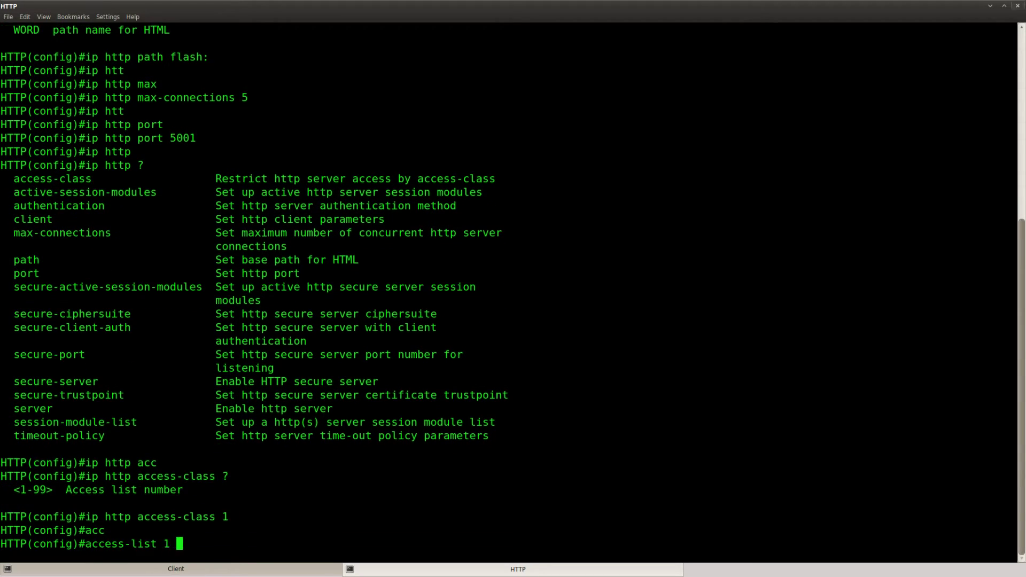
text(per)
key(BackSpace)
key(BackSpace)
key(BackSpace)
text(per)
key(Tab)
text(192.168.12.0 0.0)
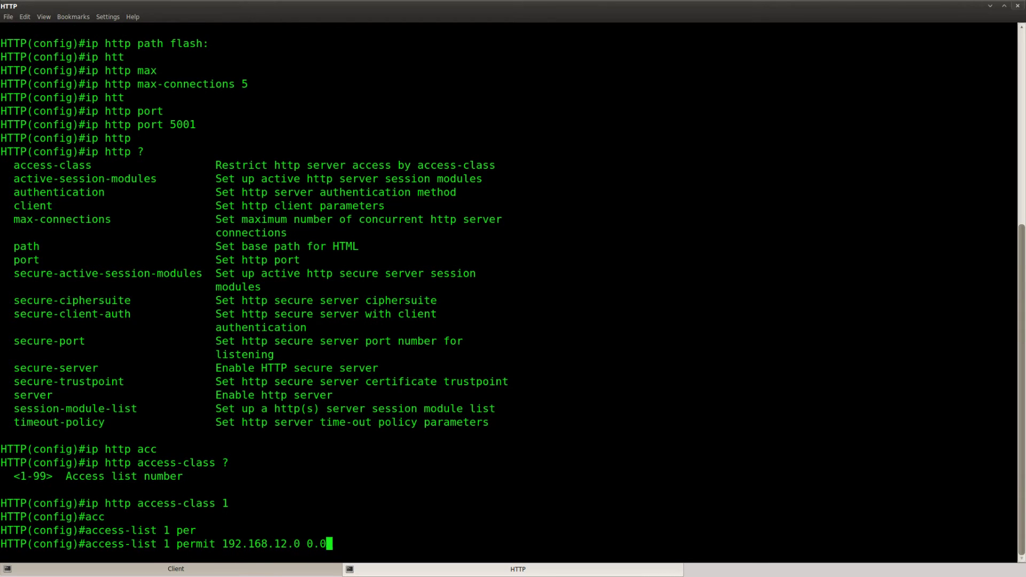
text(.0.255)
key(Return)
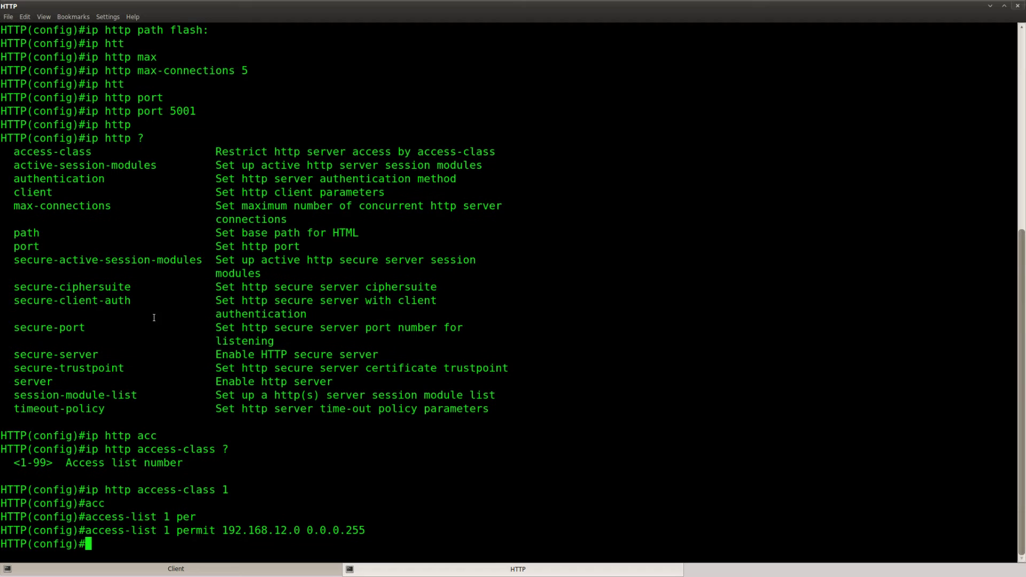
drag(368, 530, 84, 530)
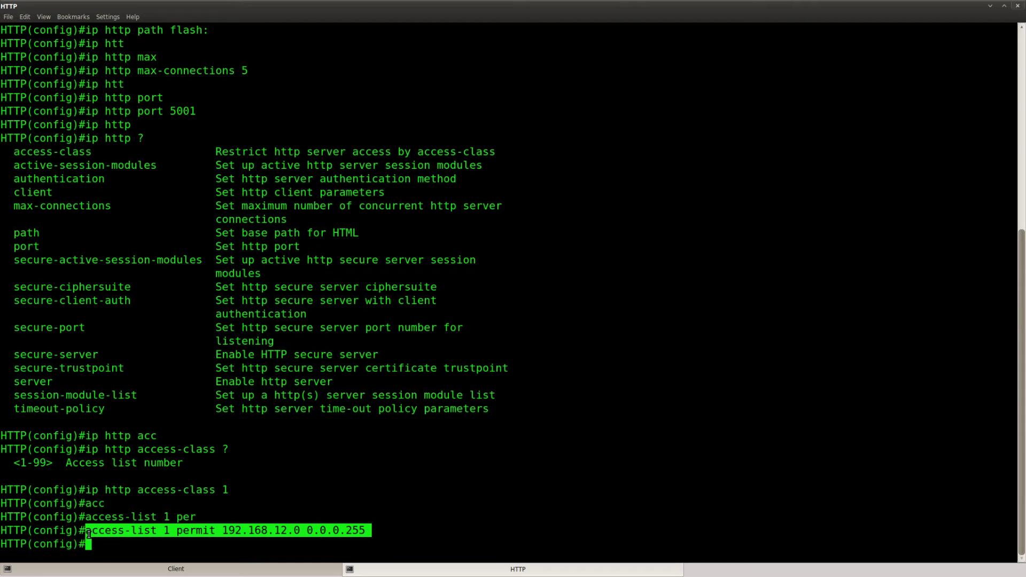
click(131, 544)
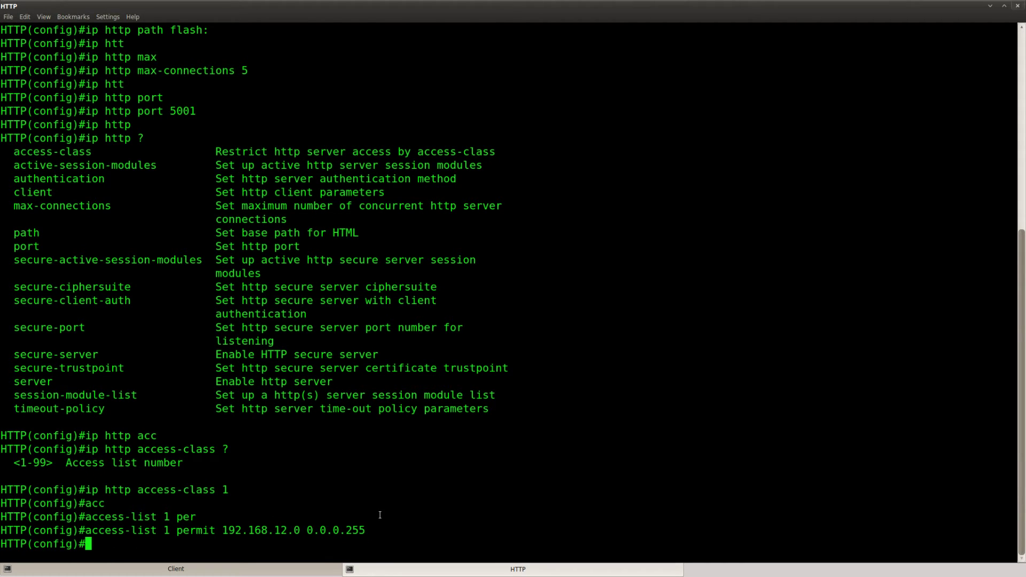
key(Return)
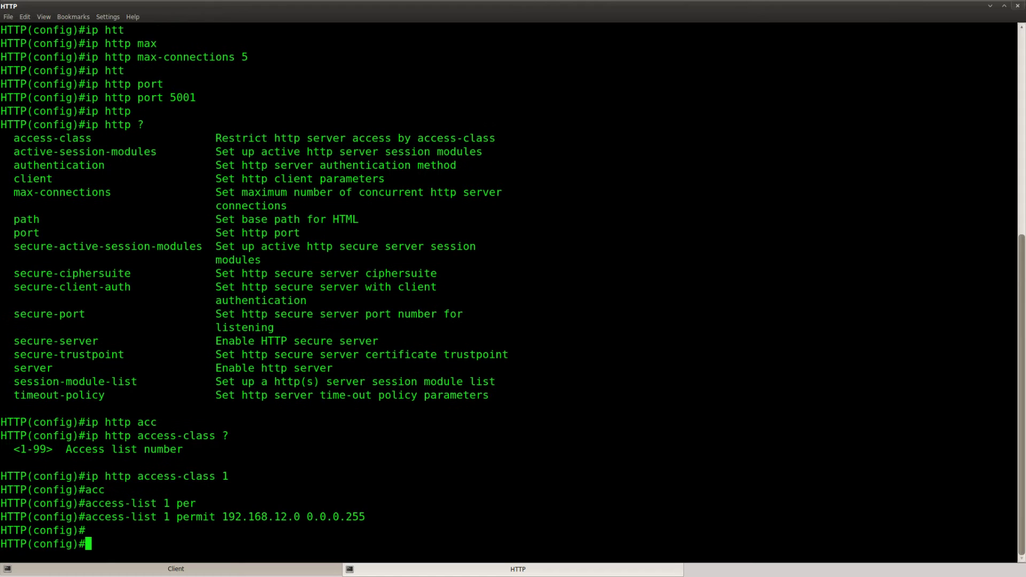
Step: Highlight the lab goals for port 5001, 192.168.12.0/24, 5 connections and the login credentials
key(alt+Tab)
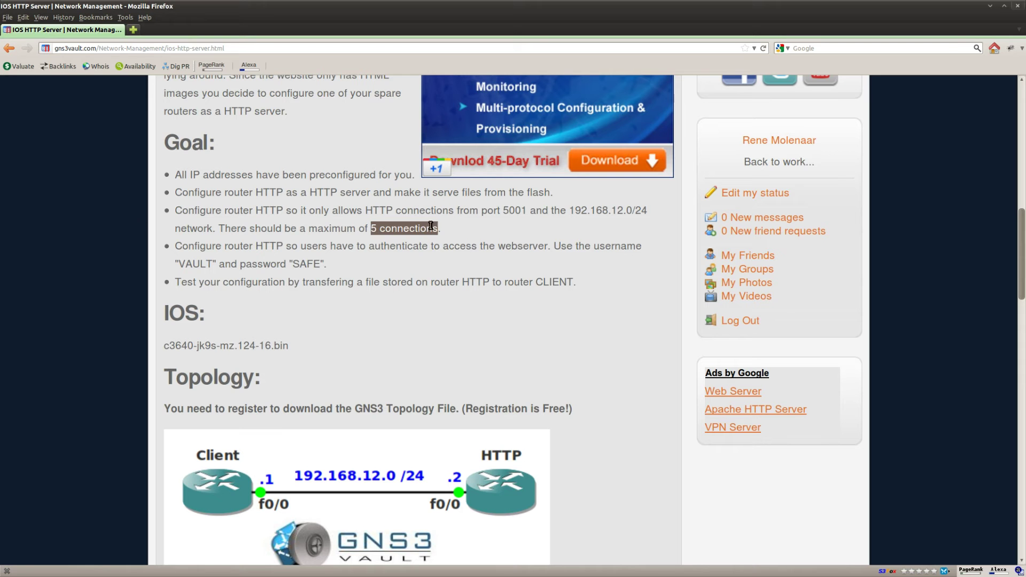
click(455, 232)
drag(529, 209, 410, 211)
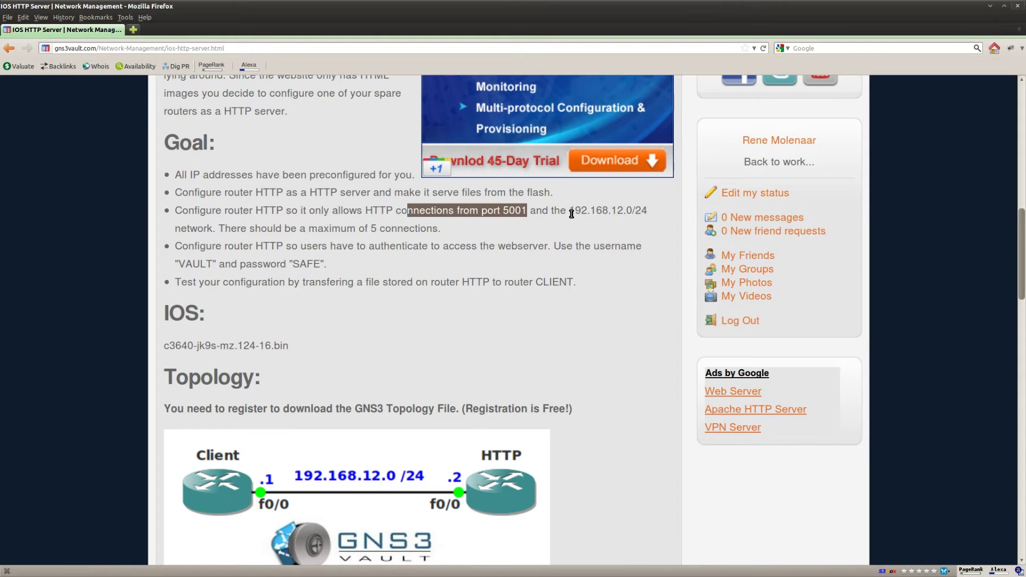
drag(570, 210, 210, 230)
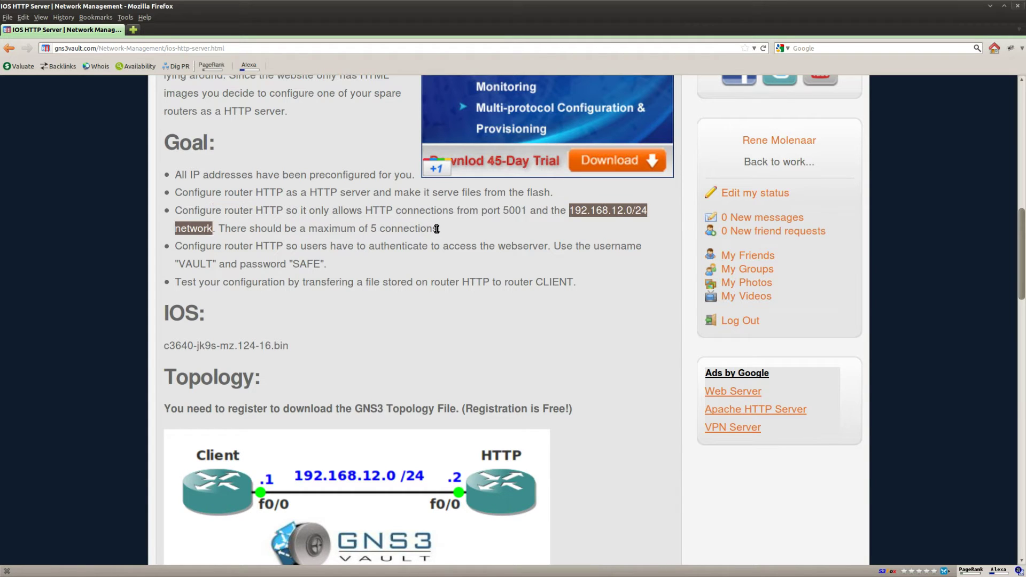
drag(439, 229, 311, 230)
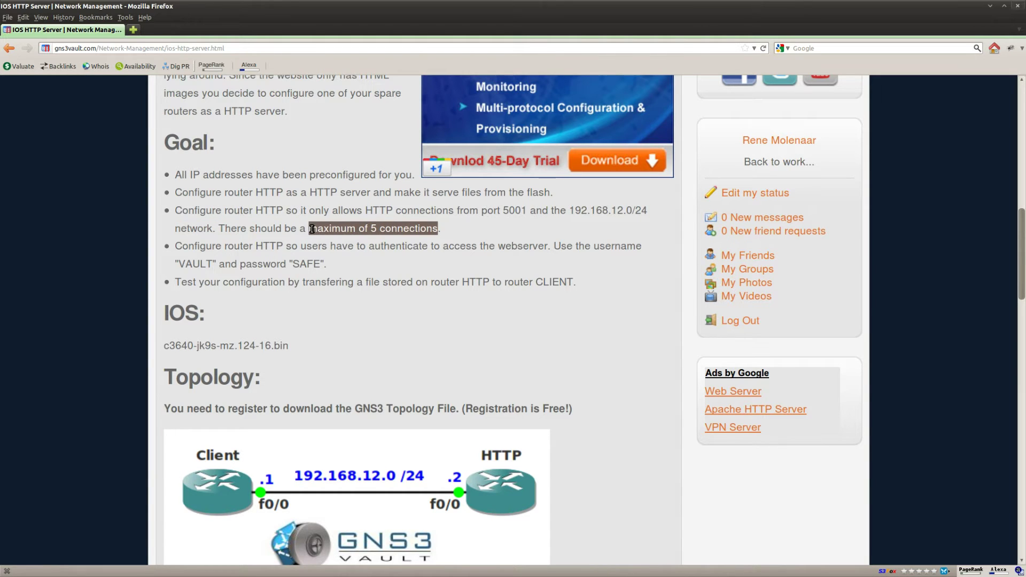
click(432, 275)
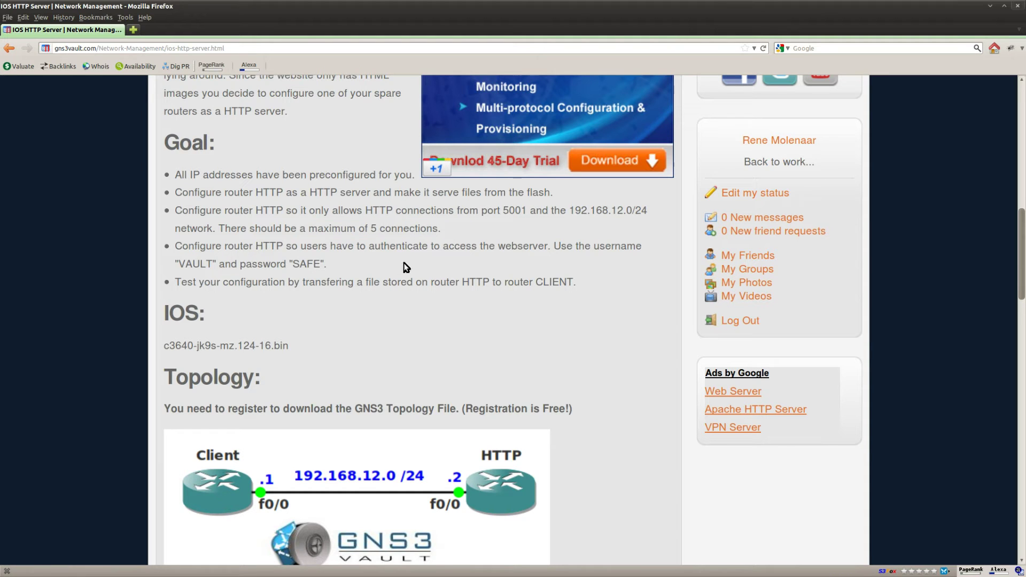
double_click(397, 247)
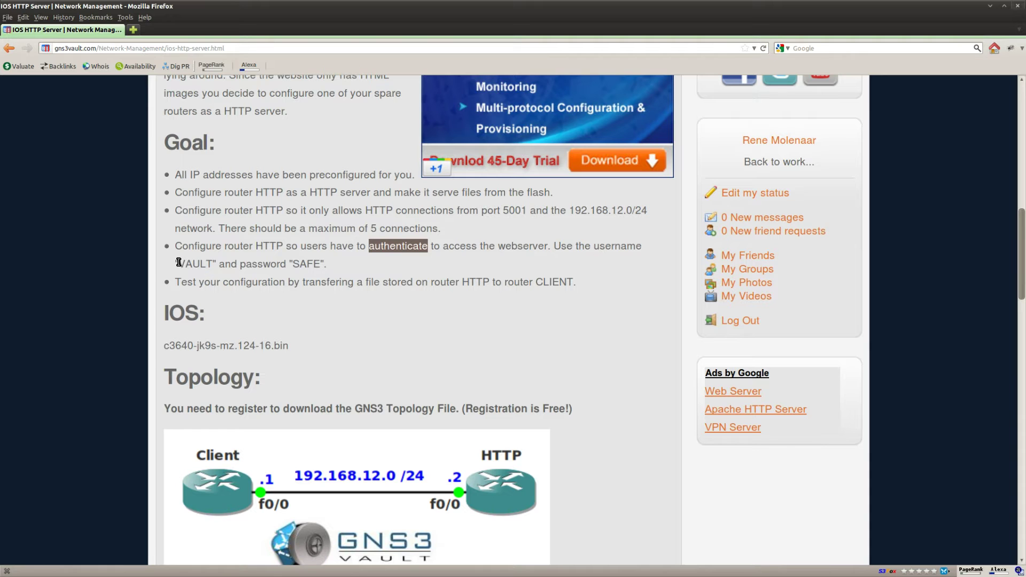
drag(178, 264, 326, 264)
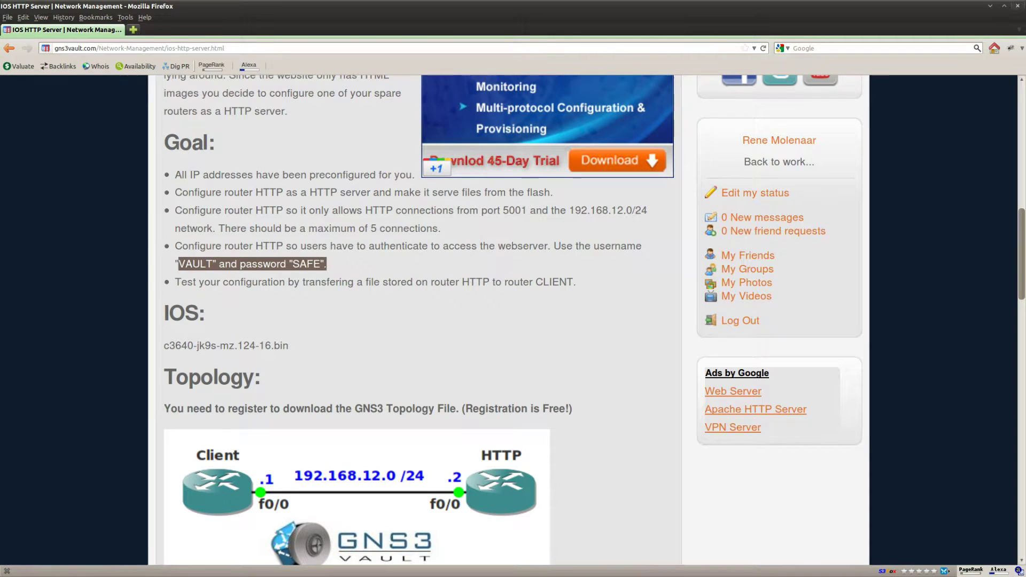
key(alt+Tab)
Step: Create the lab's local user account with its username and password
key(Return)
key(Return)
text(username)
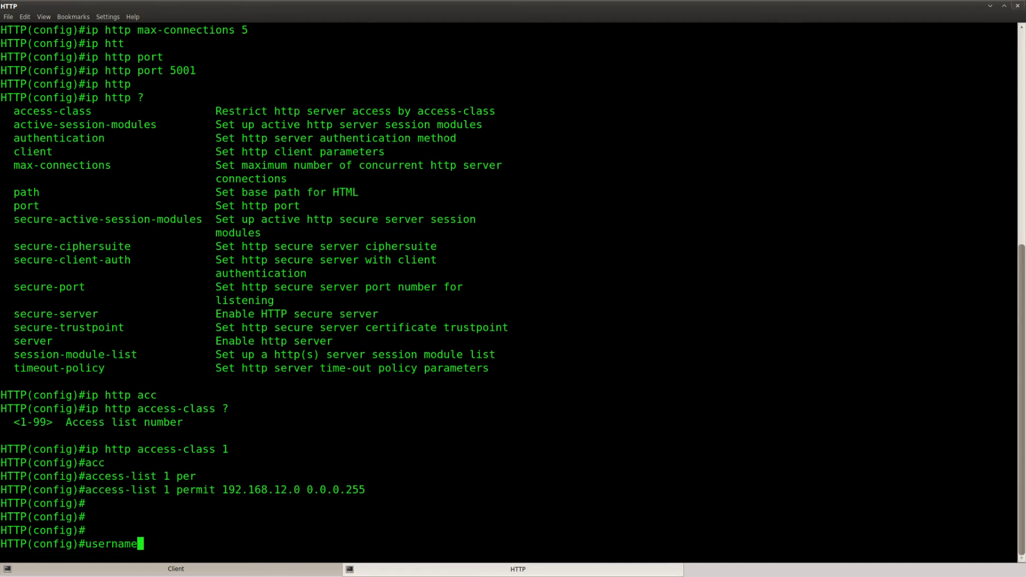
key(Tab)
text(VAULT pass)
key(Tab)
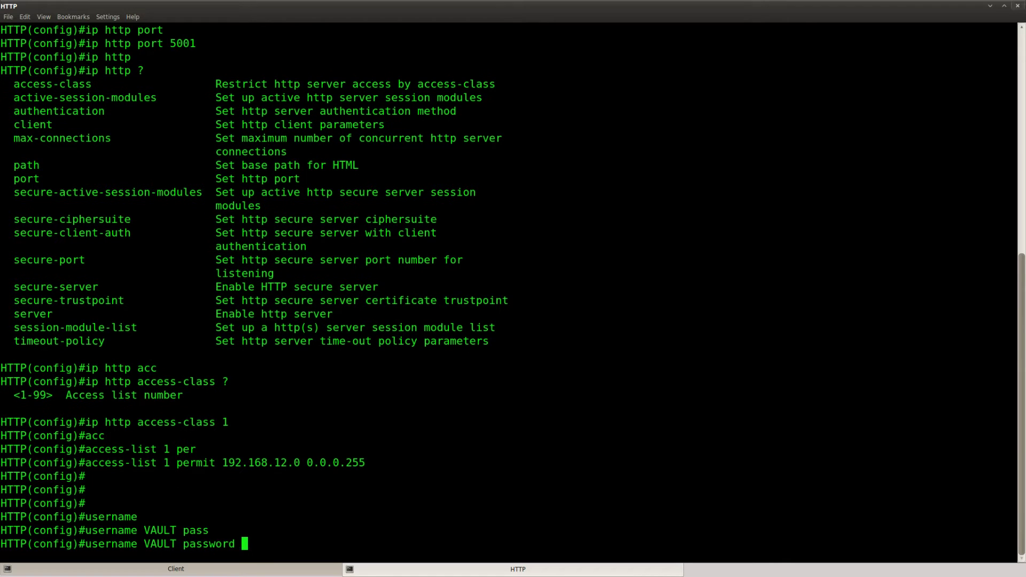
text(SAFE)
key(Return)
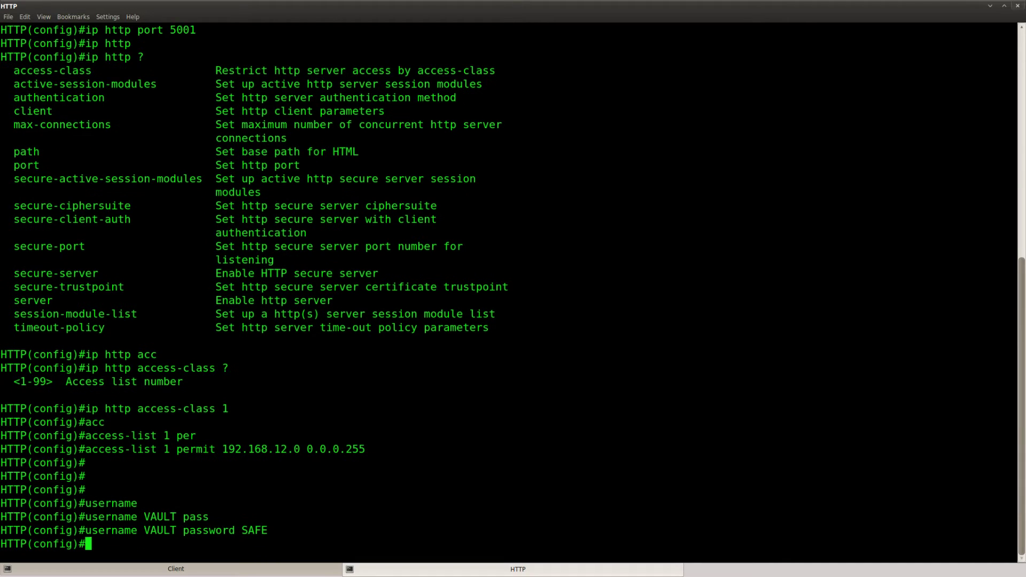
key(Return)
key(Return)
Step: Make the HTTP server use local login with ip http authentication local
text(ip htt)
key(Tab)
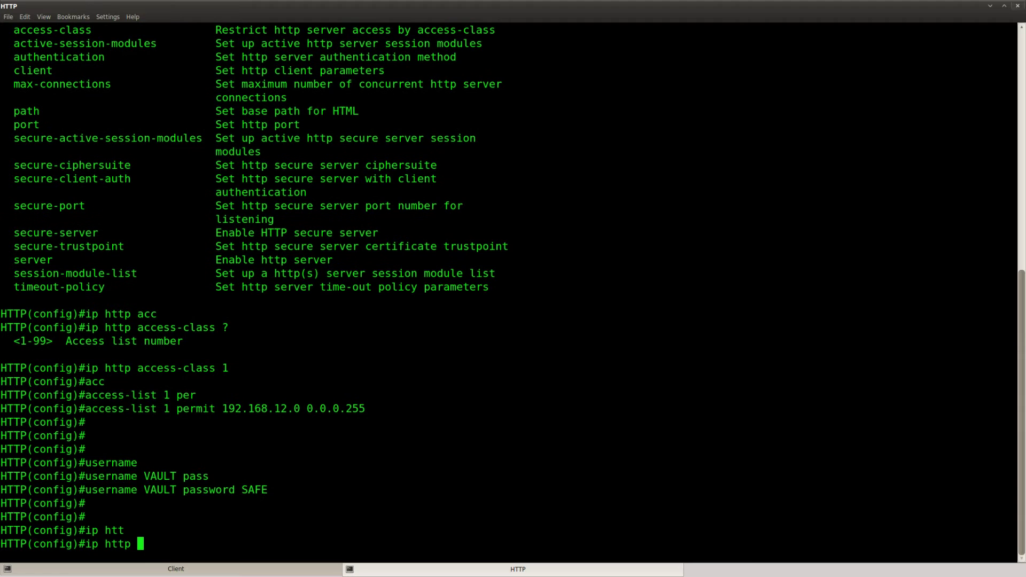
text(?)
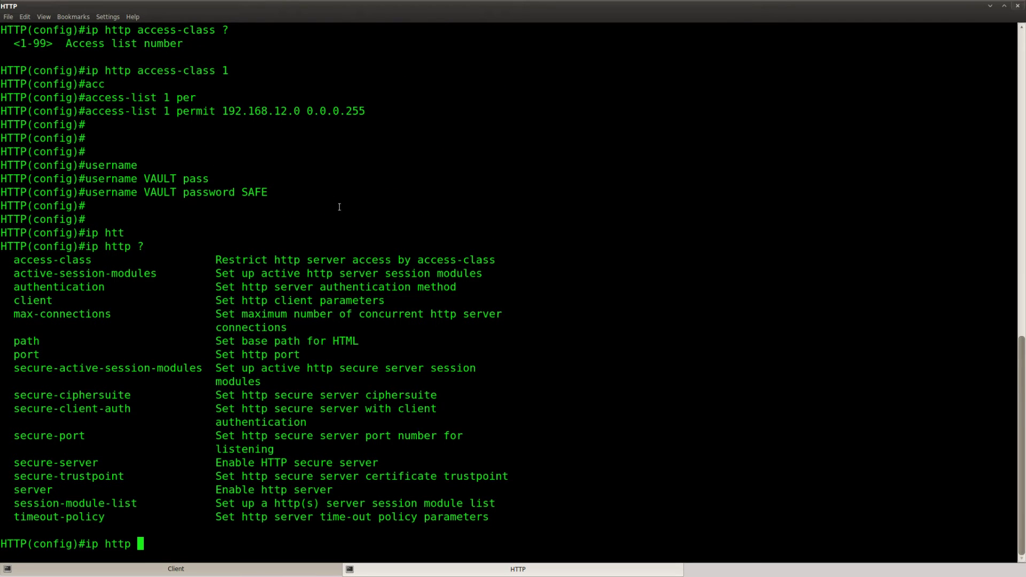
drag(460, 290, 14, 288)
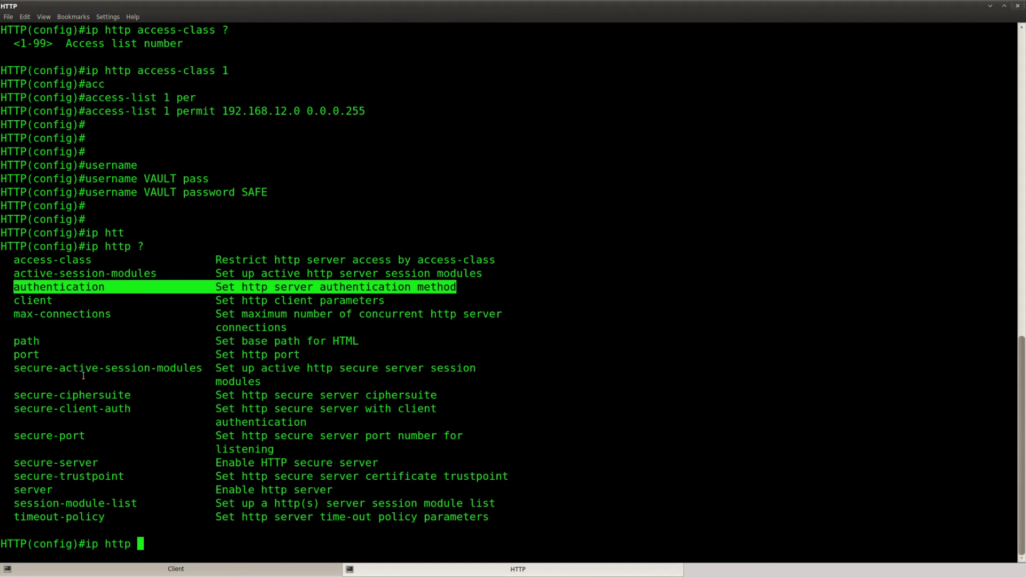
drag(111, 395, 114, 396)
text(authen)
key(Tab)
text(?)
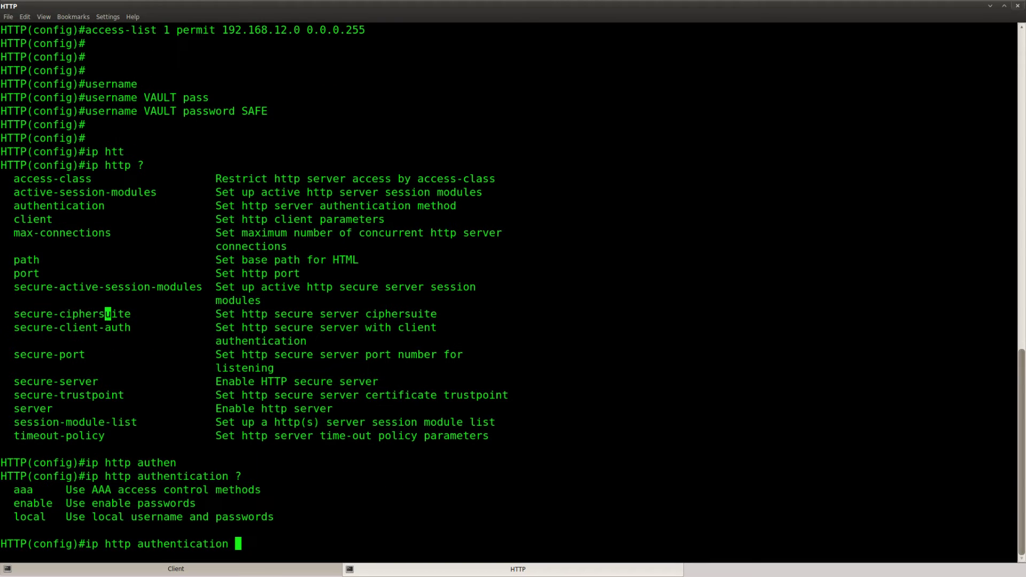
drag(285, 514, 14, 516)
click(281, 532)
text(loca)
key(Tab)
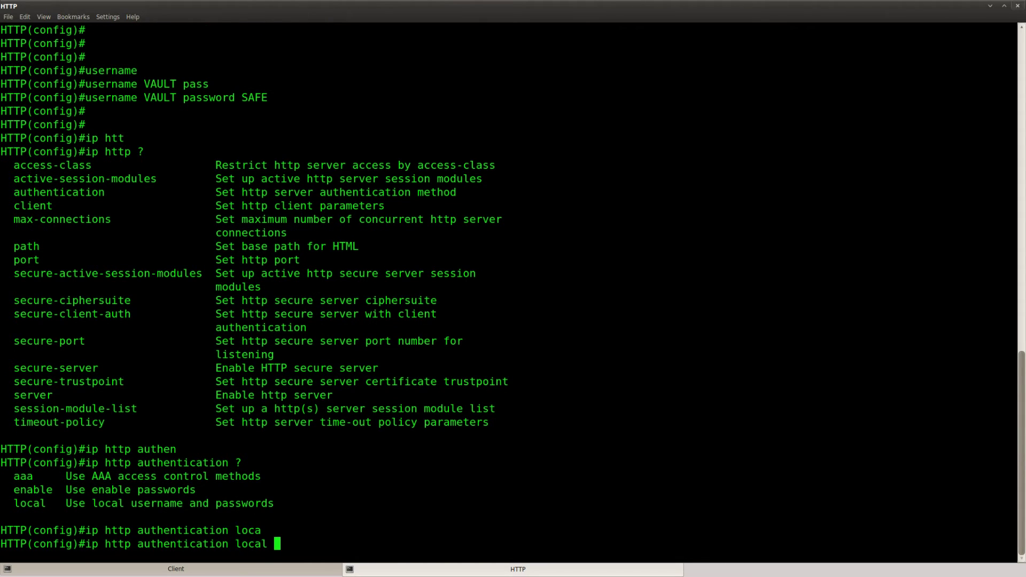
key(Return)
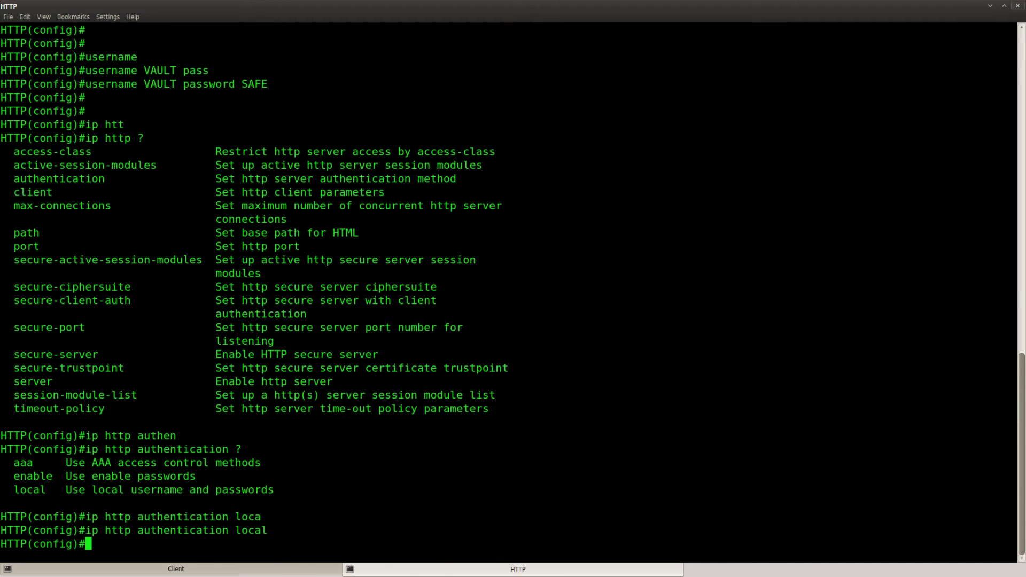
key(alt+Tab)
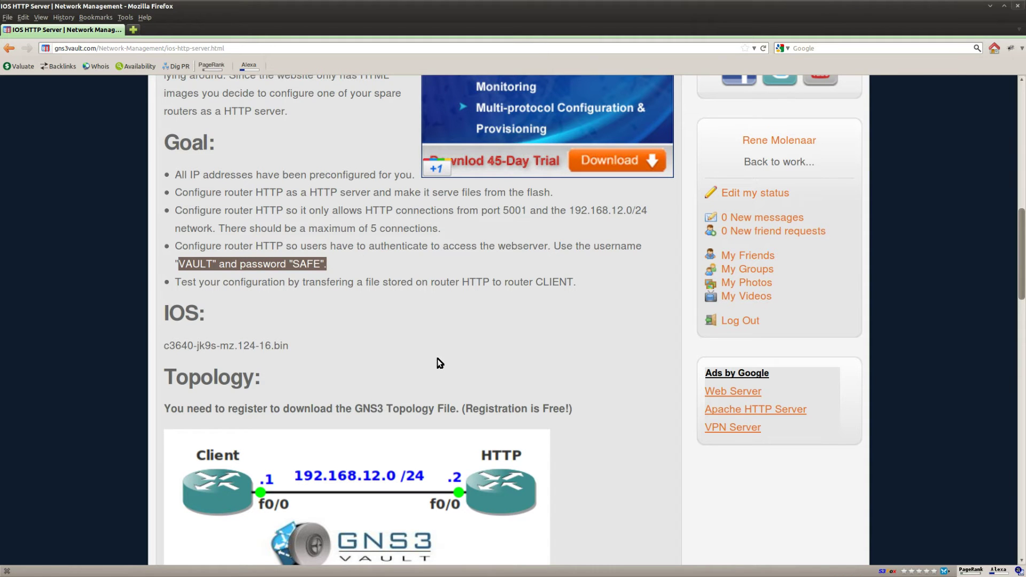
Step: Highlight the final goal about testing a file transfer to CLIENT, then return to the HTTP console
click(407, 308)
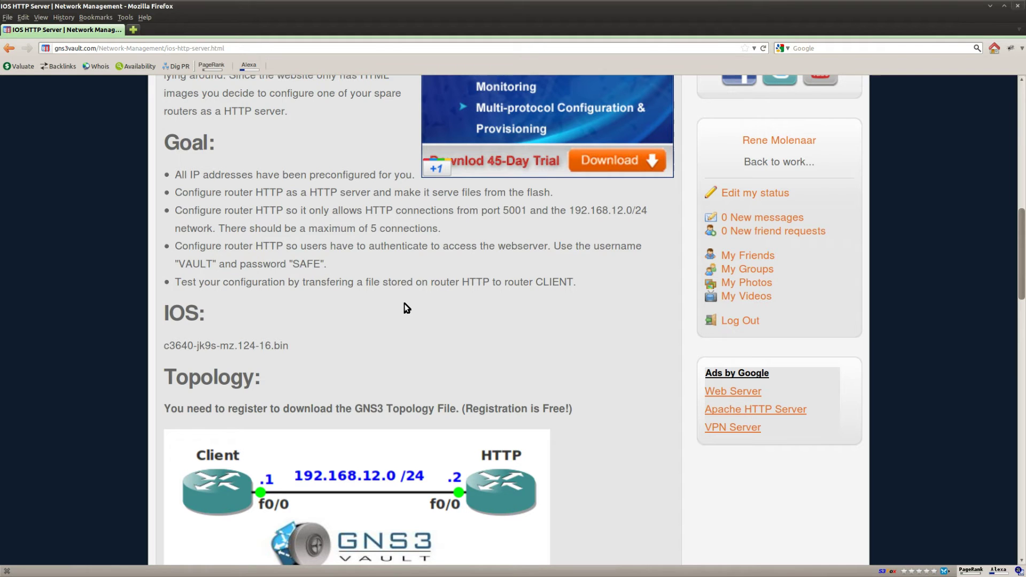
drag(175, 279, 580, 292)
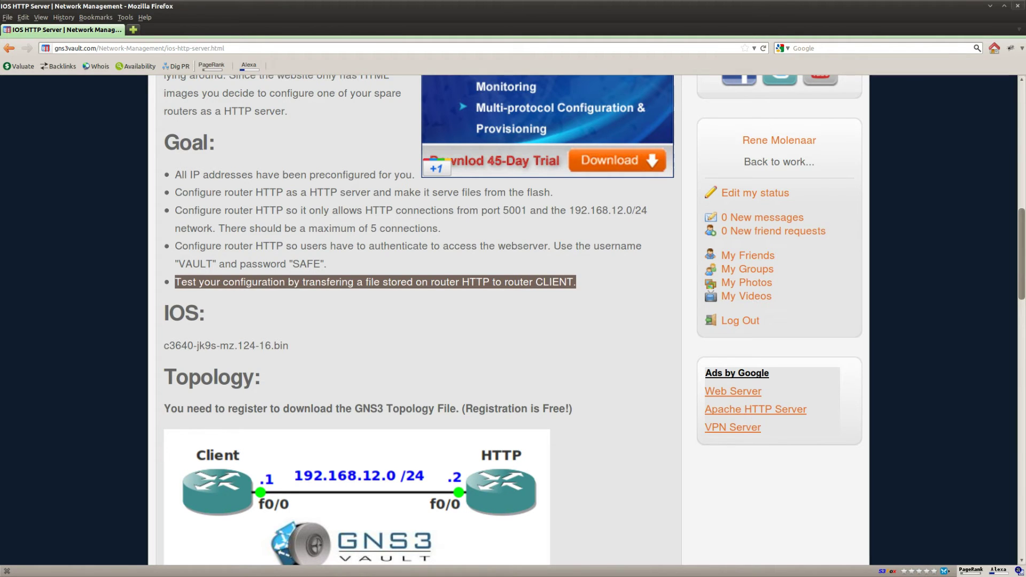
key(alt+Tab)
Step: Leave configuration mode and list flash:, showing the 566-byte http-confg file
key(Return)
key(Return)
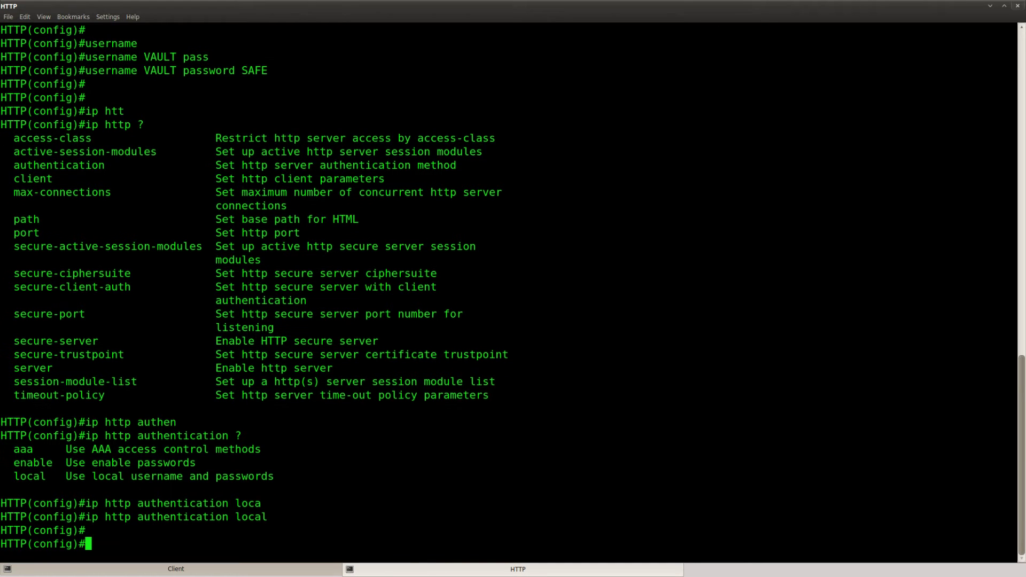
key(ctrl+z)
key(Return)
text(dir flash)
key(Tab)
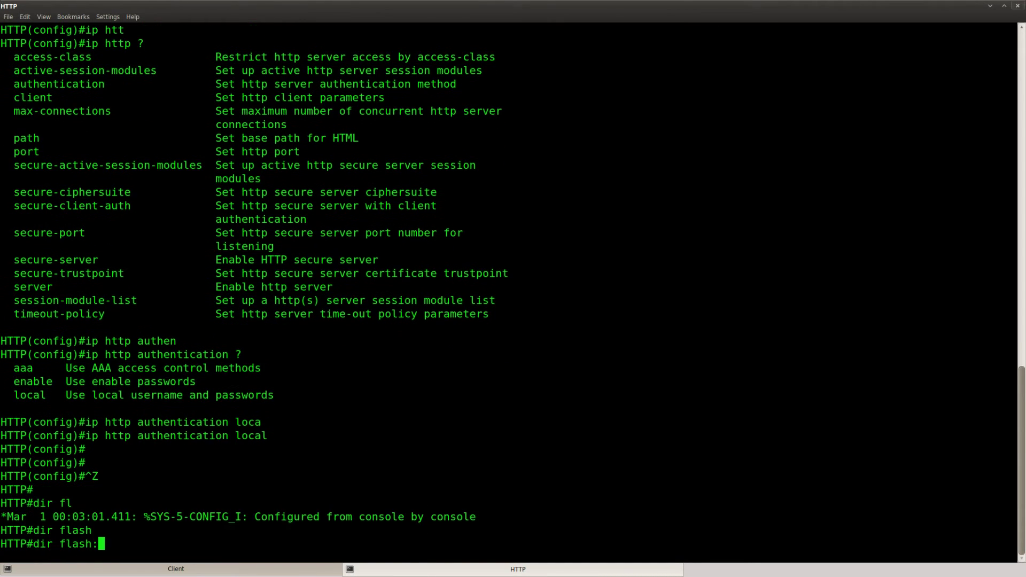
key(Return)
key(Return)
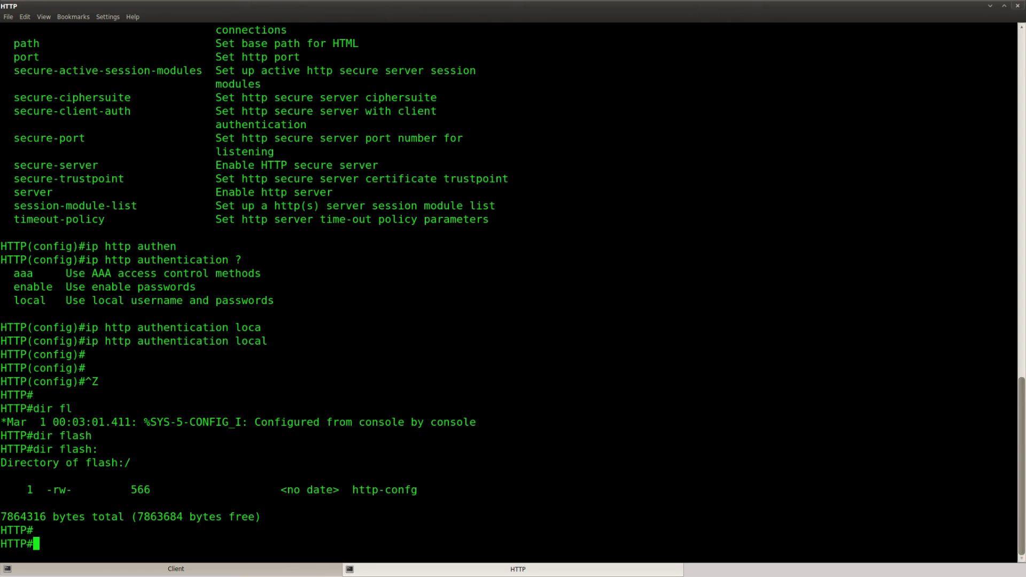
Step: Copy the http-confg file name from the flash listing
double_click(417, 490)
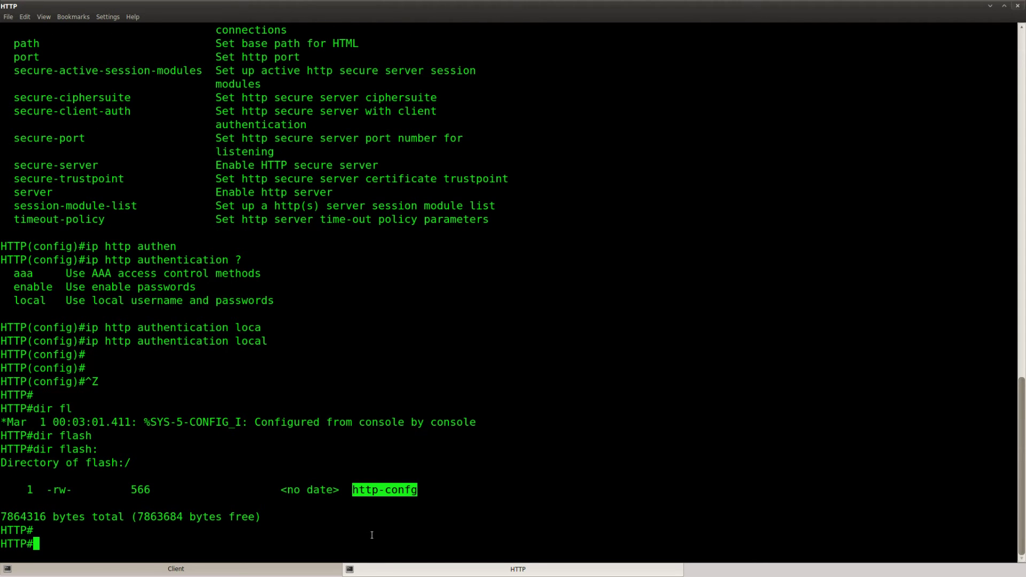
right_click(401, 490)
click(425, 386)
click(176, 568)
key(Return)
key(Return)
key(Return)
text(ena)
key(Return)
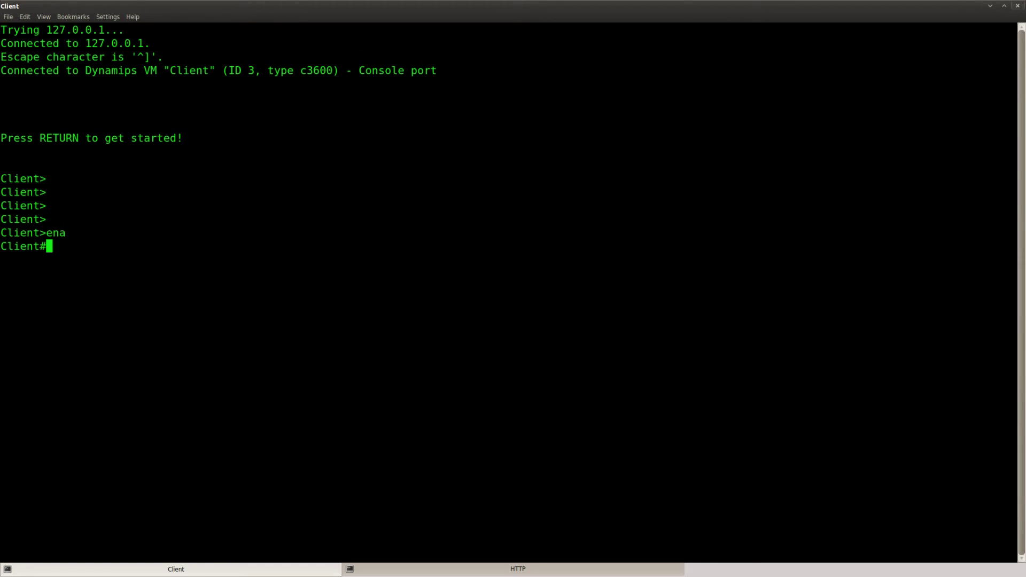
key(Return)
key(Return)
text(cop)
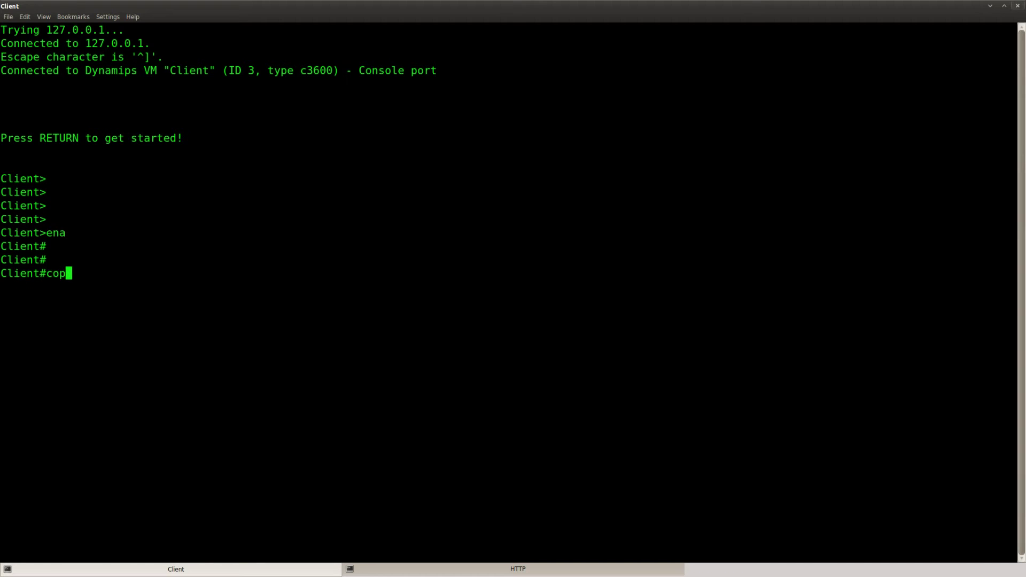
text(y http://192.168.12.2)
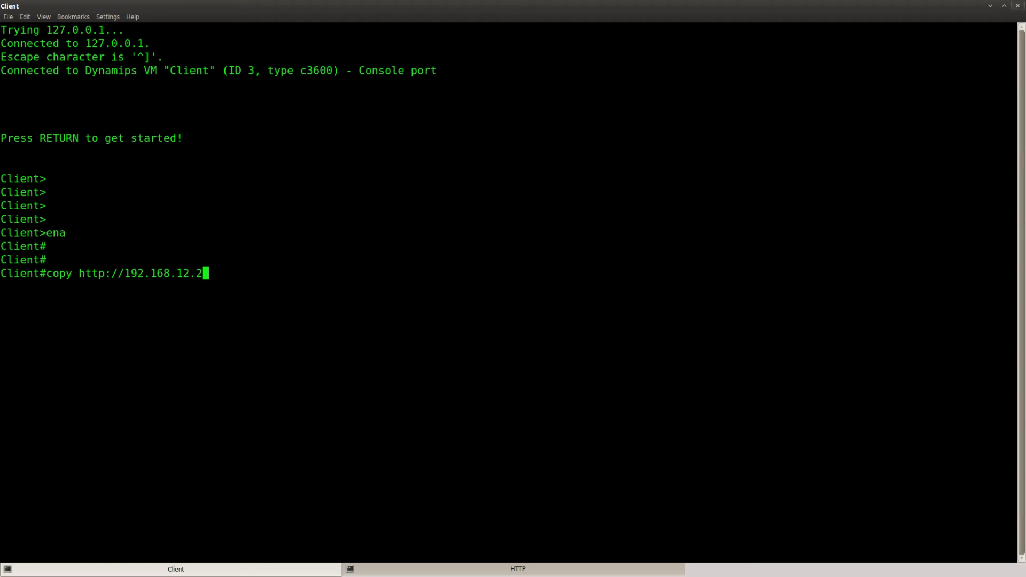
text(:5001)
text(/http-confg)
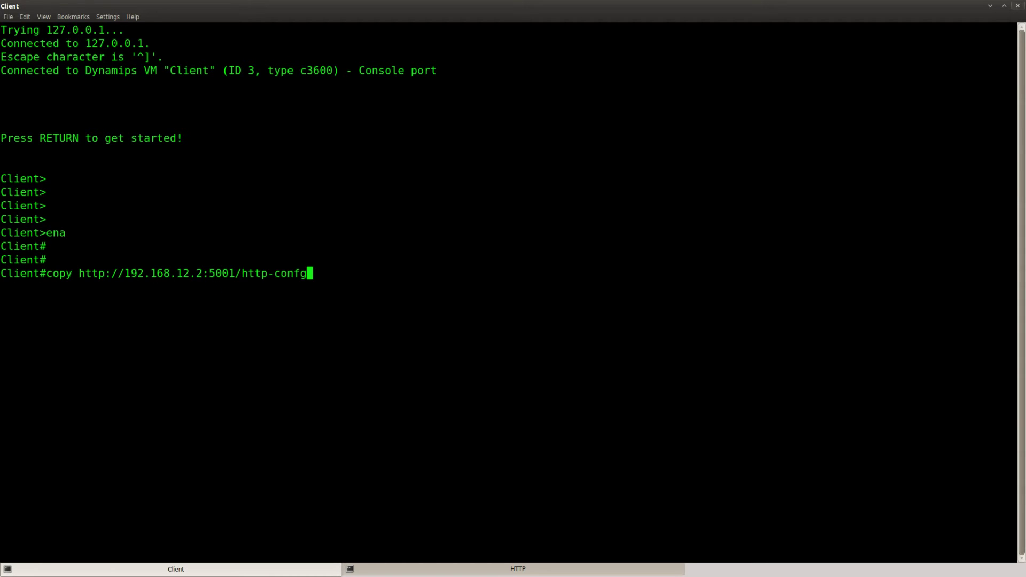
text( null:)
key(Return)
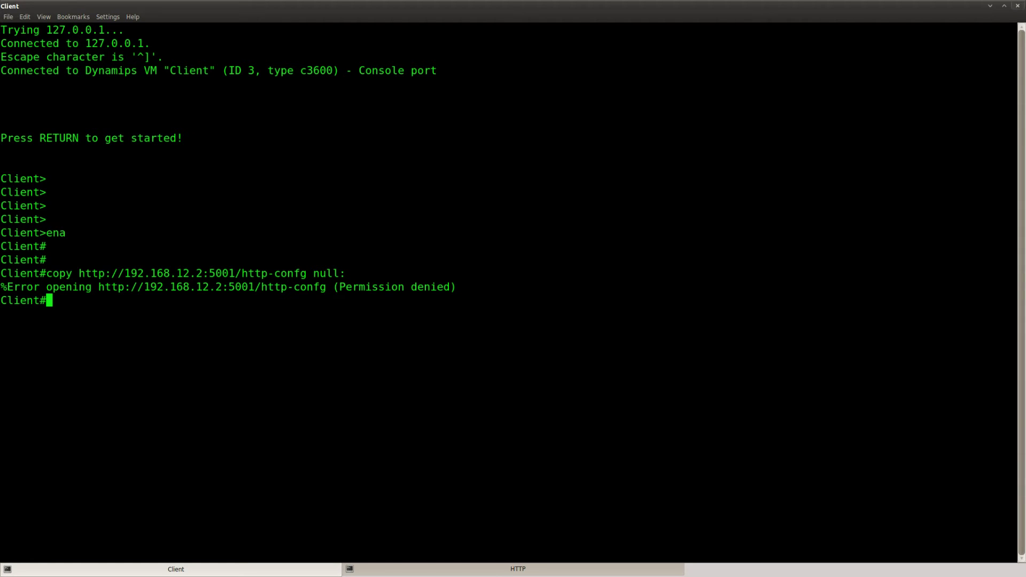
key(Return)
key(Return)
Step: Set the lab's ip http client username on router Client in global configuration
text(conf t)
key(Return)
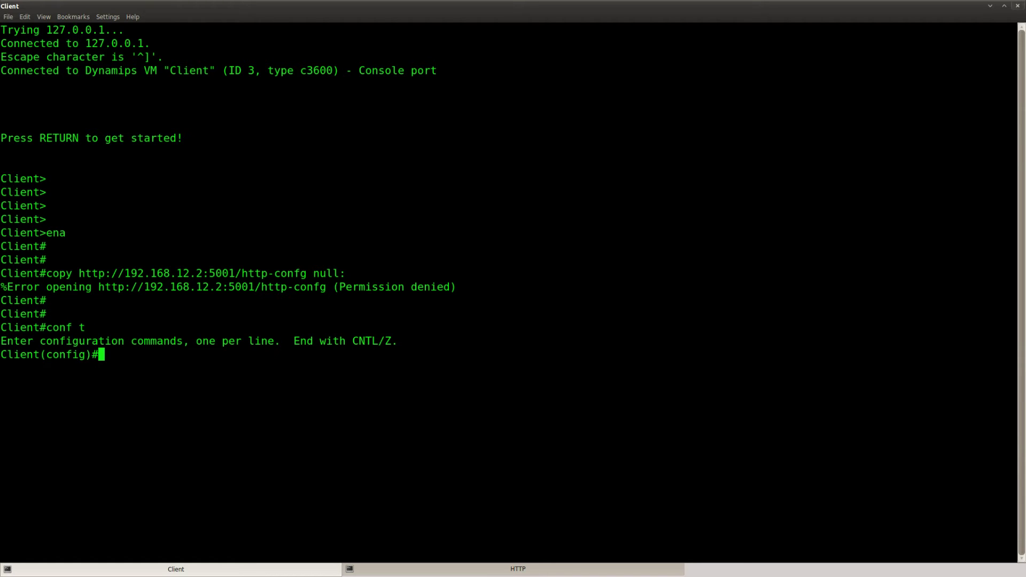
text(ip htt)
key(Tab)
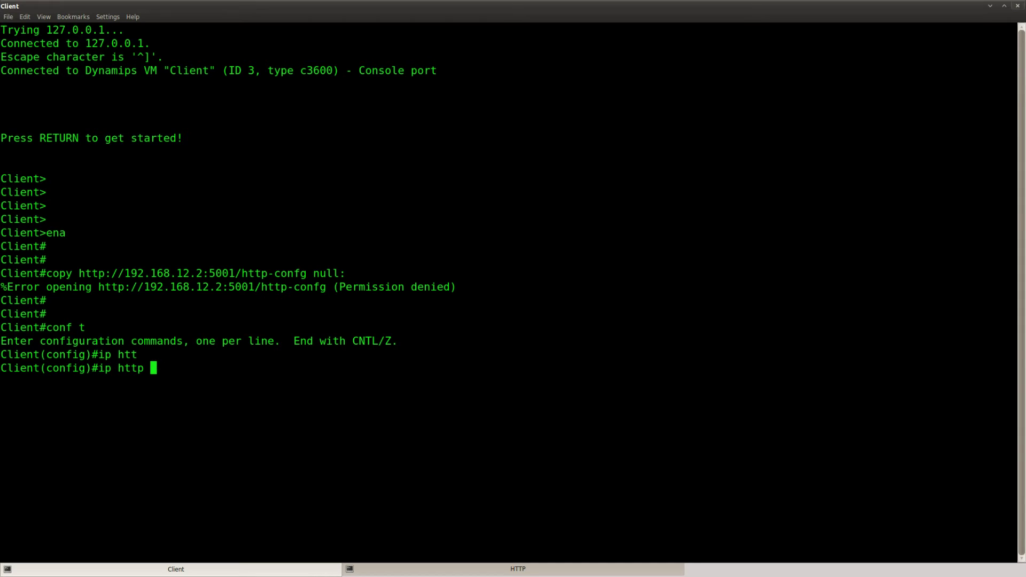
text(cli)
key(Tab)
text(?)
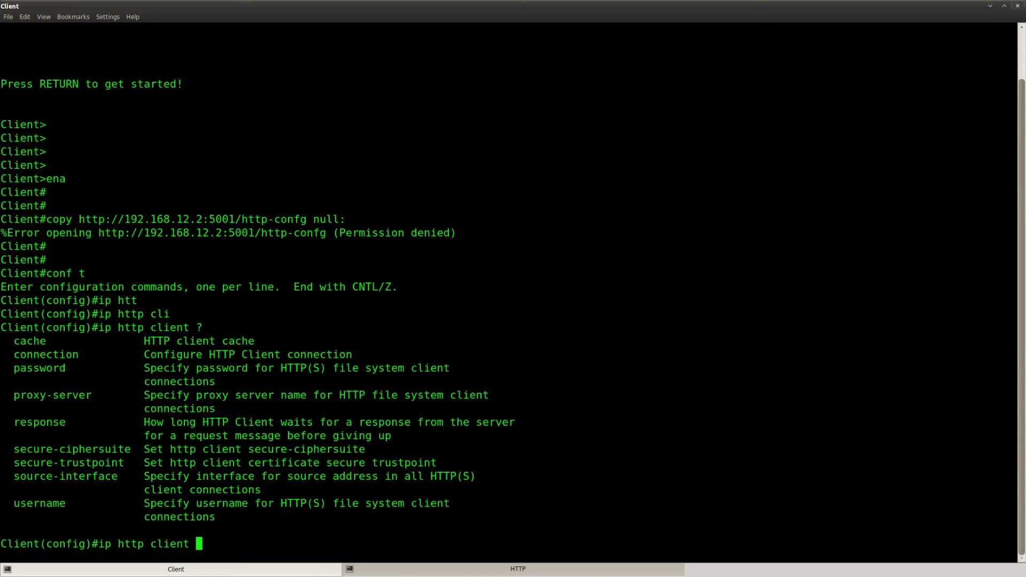
drag(215, 517, 13, 504)
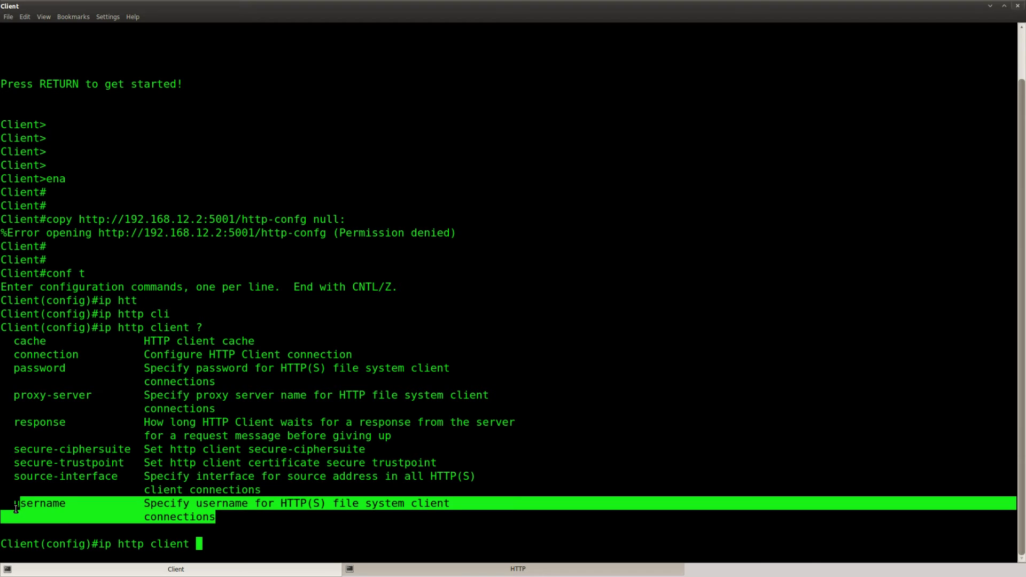
click(203, 521)
text(username )
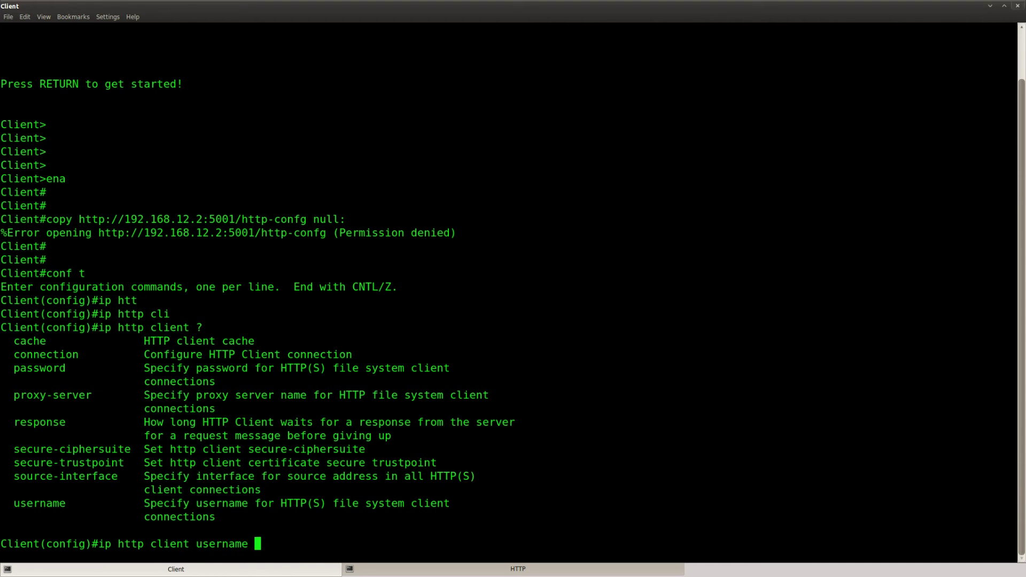
text(VAULT ?)
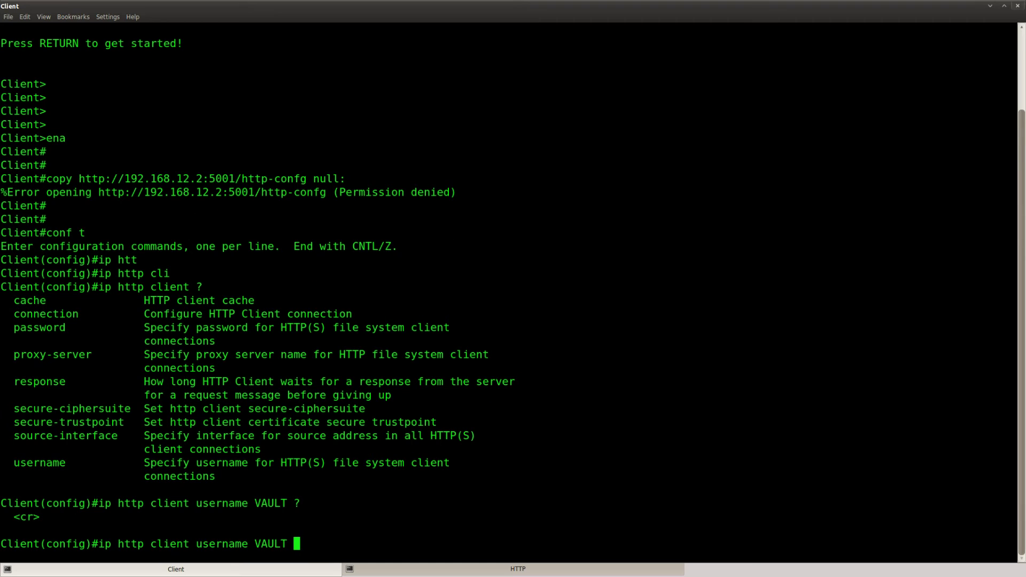
key(Return)
Step: Set the matching ip http client password on router Client
text(ip htt)
key(Tab)
text(cli)
key(Tab)
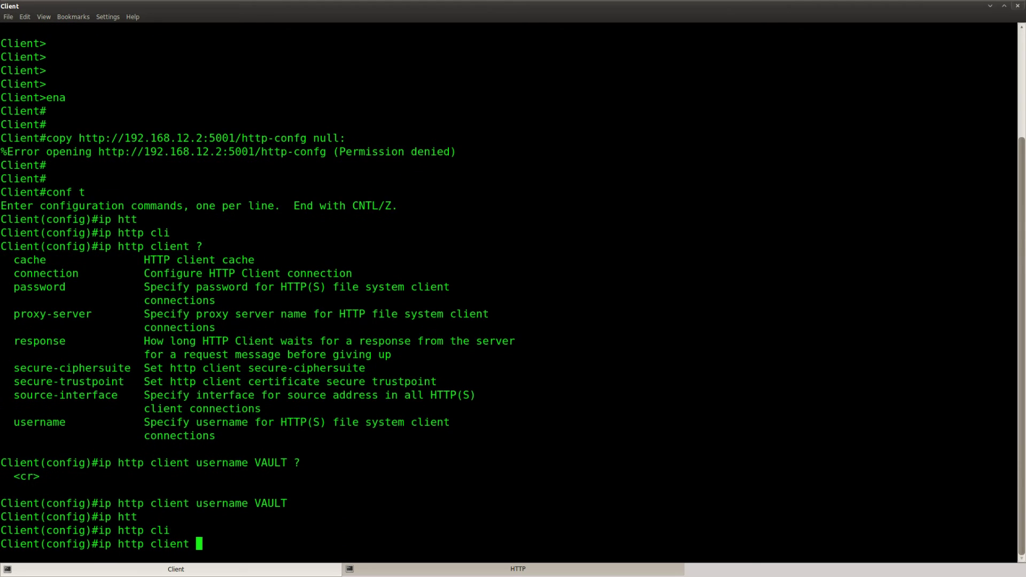
text(?)
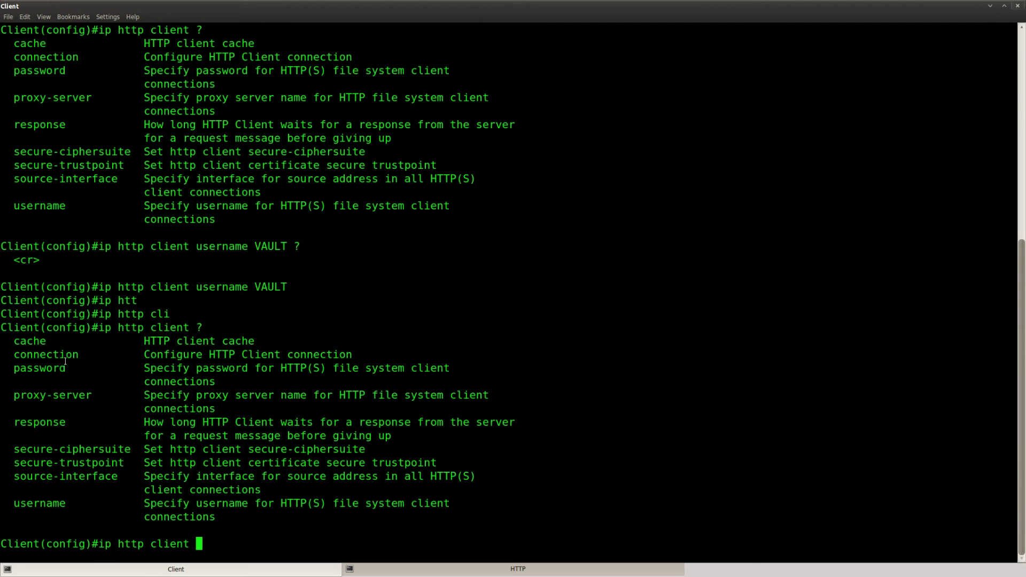
drag(223, 385, 3, 369)
click(3, 368)
text(pass)
key(Tab)
text(SAFE)
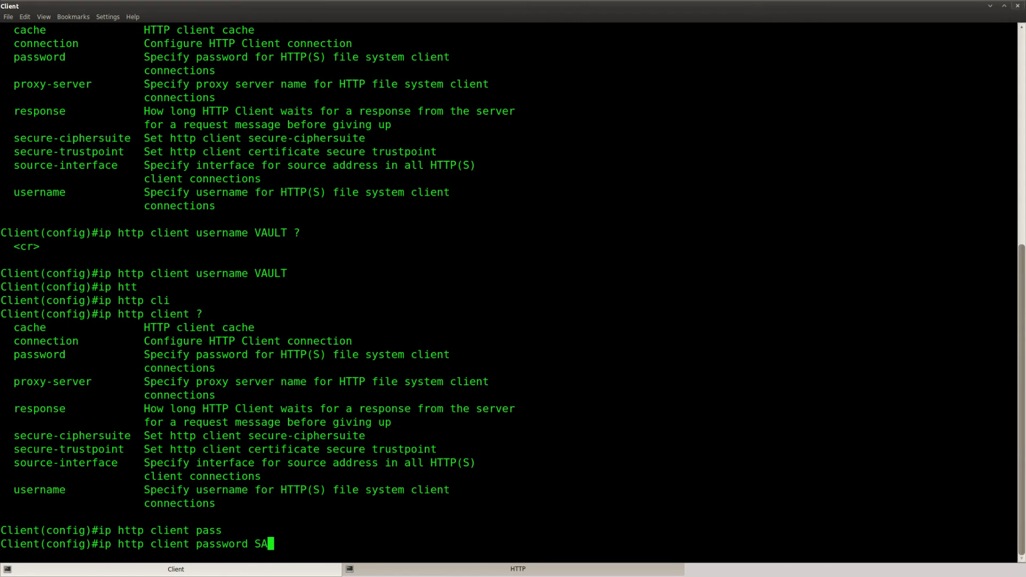
key(Return)
key(Return)
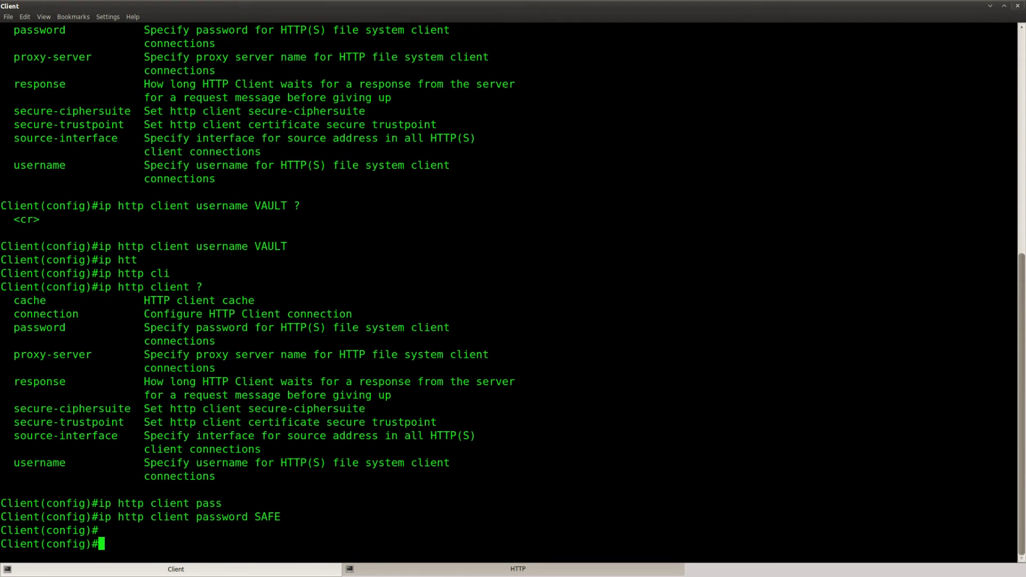
Step: Exit configuration and rerun the http-confg download, which still returns Permission denied
key(ctrl+z)
key(Return)
key(Return)
key(Up)
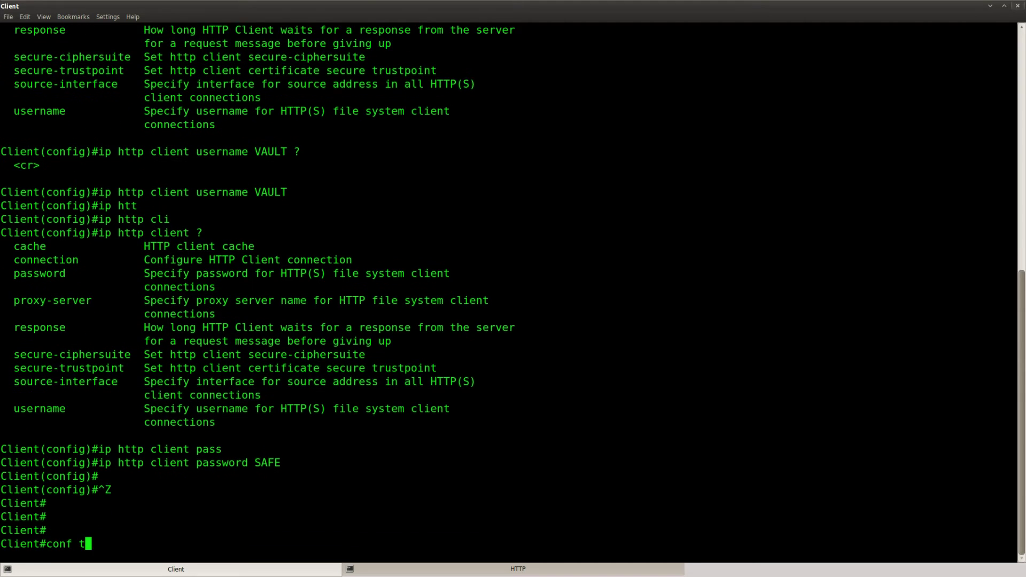
key(Up)
key(Return)
key(Return)
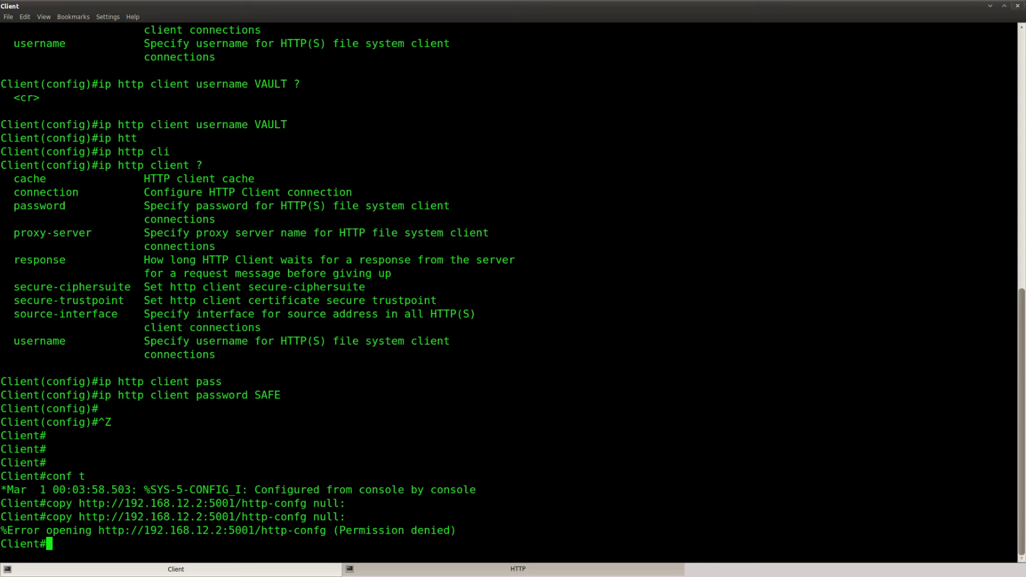
key(Return)
key(Return)
key(Return)
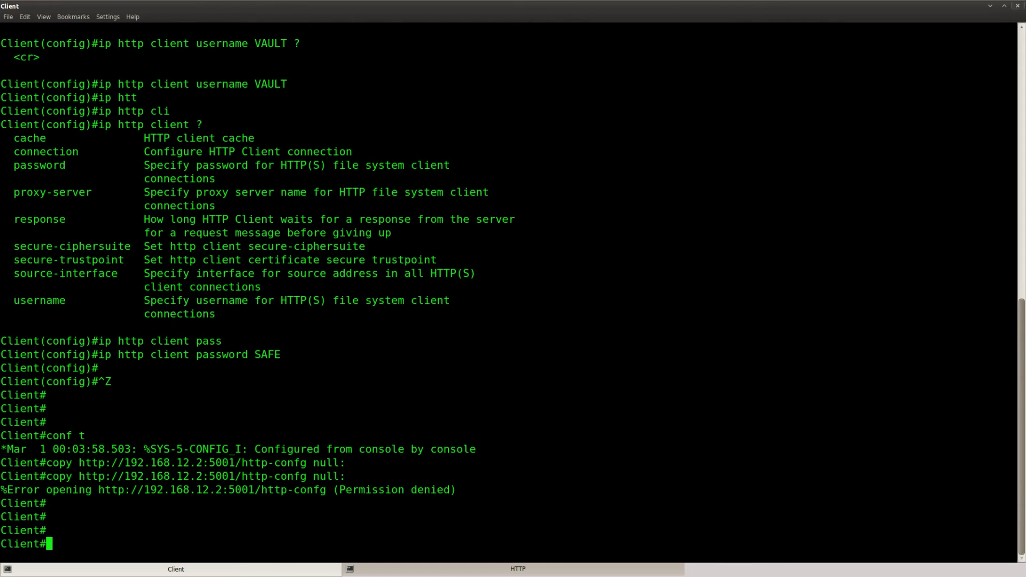
Step: Show the HTTP router's access lists and note the permit 192.168.12.0 rule
click(367, 570)
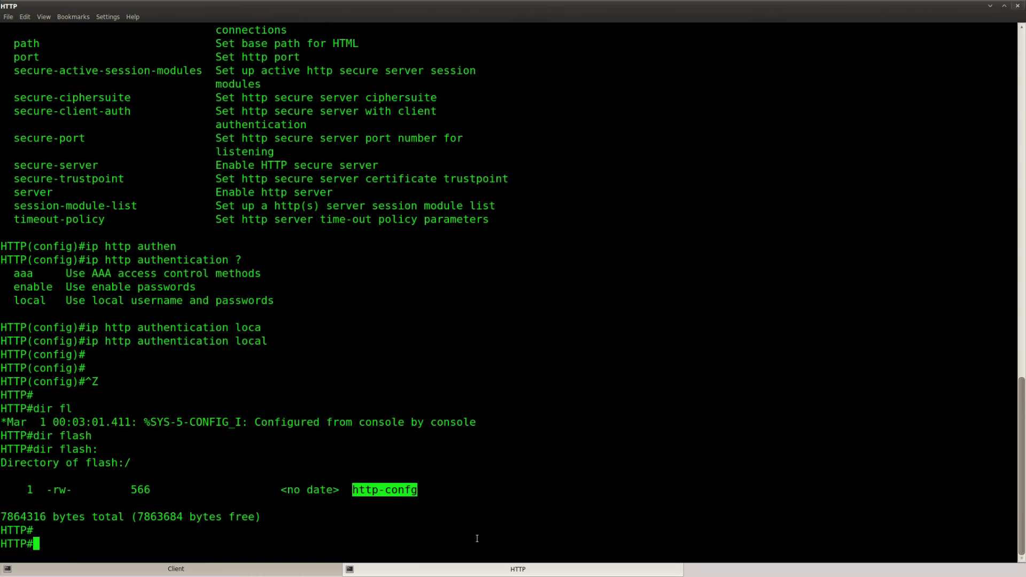
text(sho)
key(Tab)
text(acces)
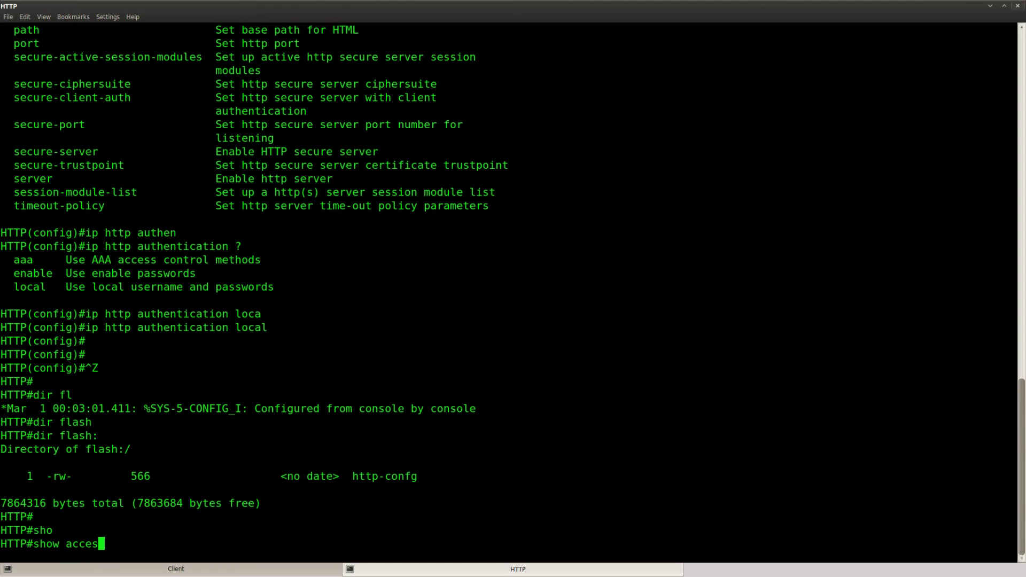
key(Tab)
text(s-li)
key(Tab)
key(Return)
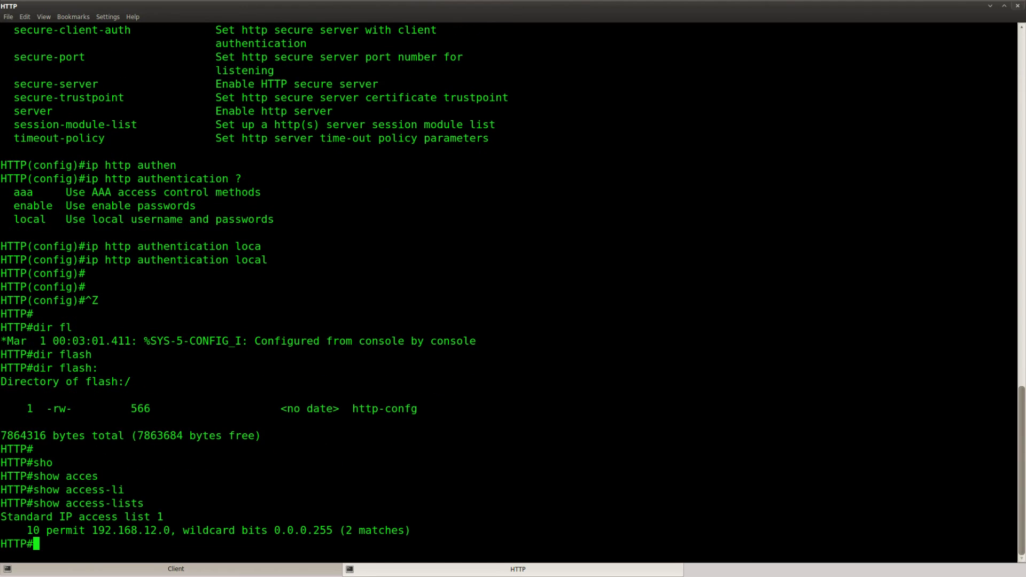
drag(420, 526, 27, 530)
key(Return)
key(Return)
key(Return)
Step: Find and copy the 'ip http authentication local' line from the running configuration
text(show run)
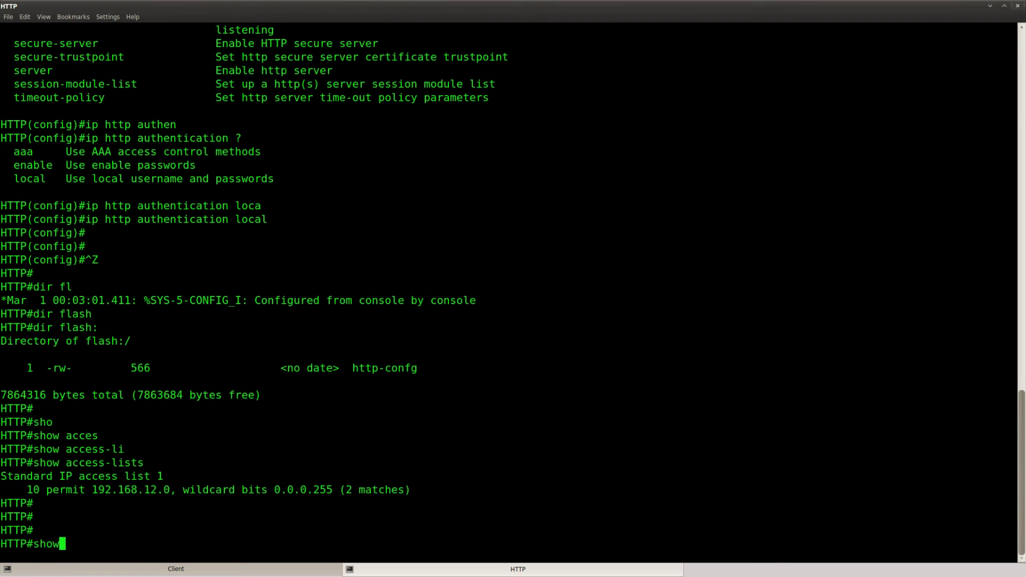
key(Return)
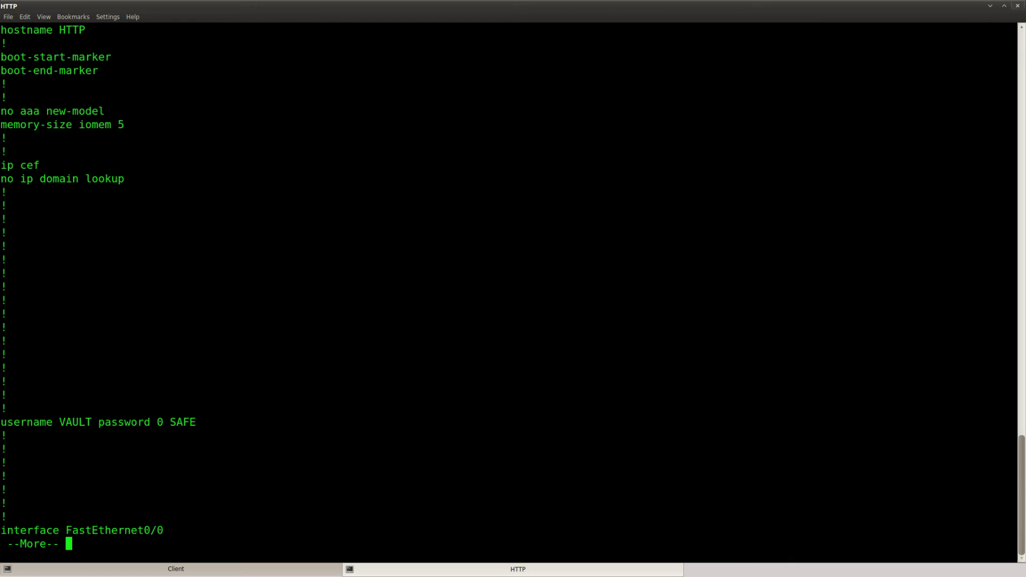
key(space)
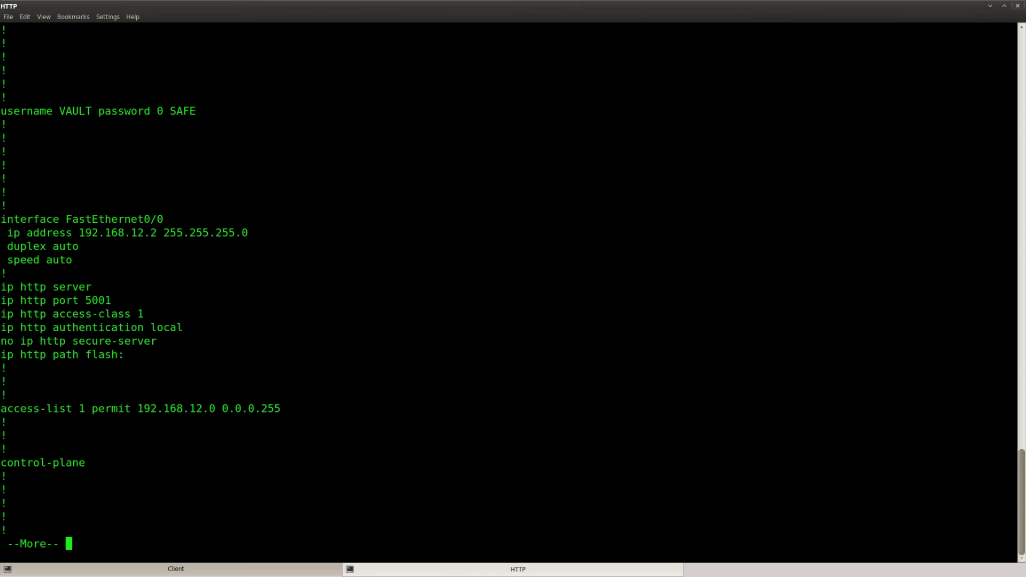
drag(183, 328, 3, 327)
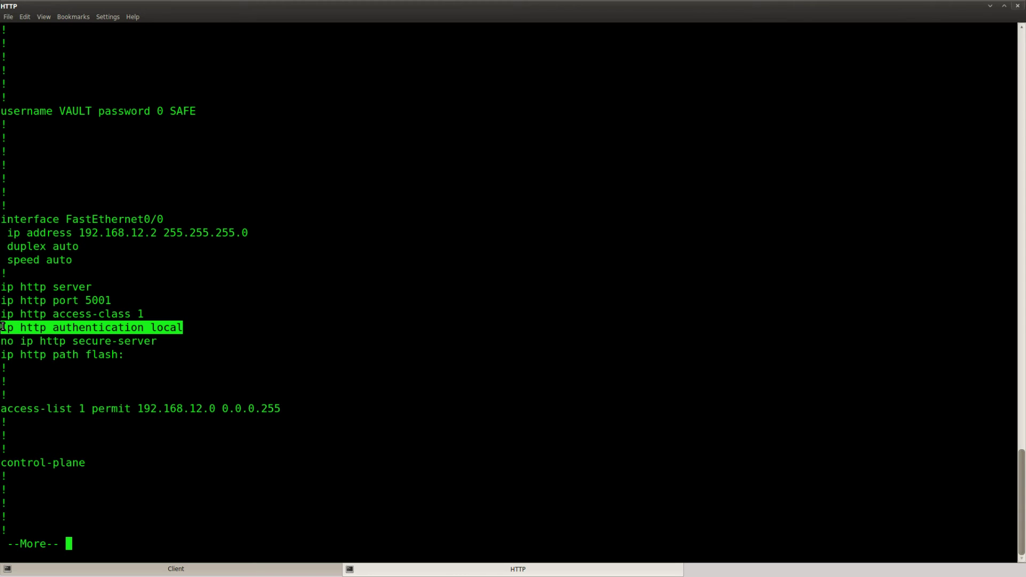
click(168, 386)
key(space)
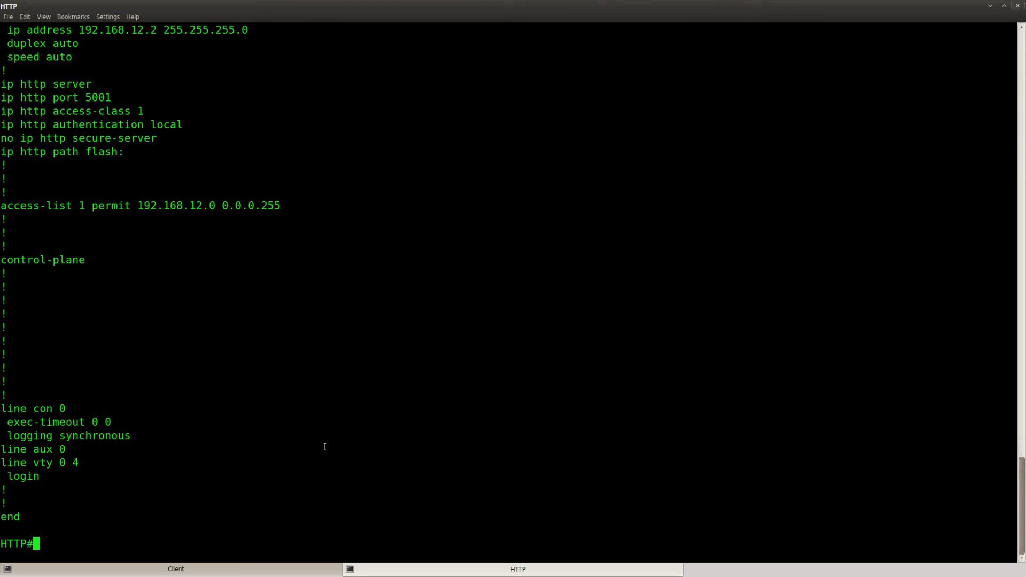
scroll(319, 428, up, 4)
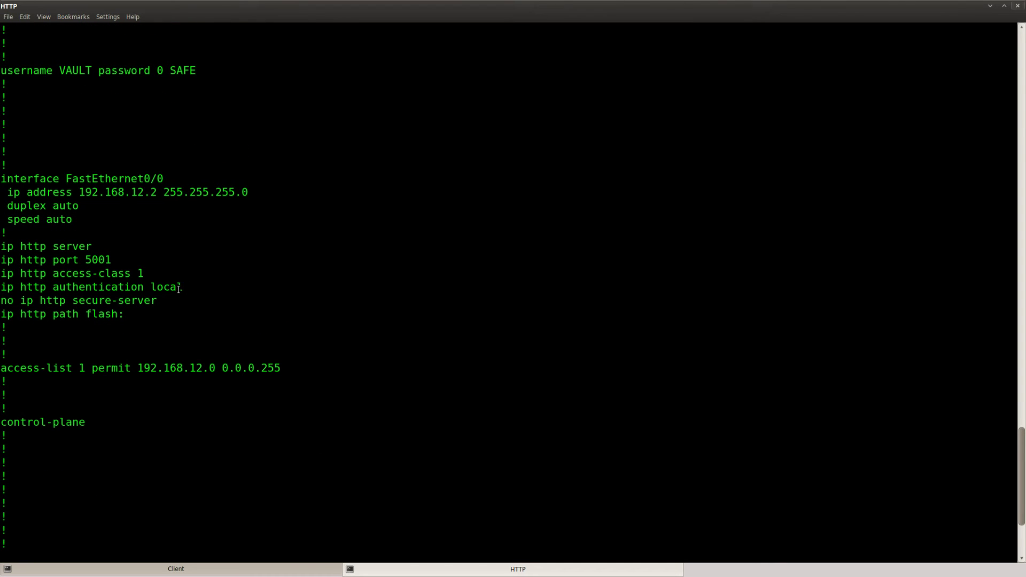
drag(179, 289, 1, 289)
right_click(34, 285)
click(58, 289)
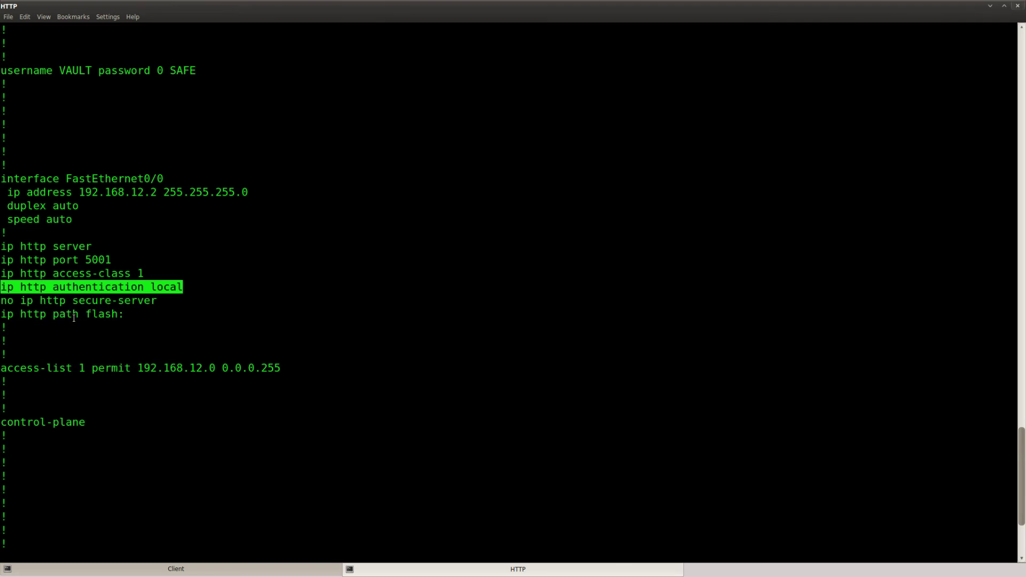
key(Return)
Step: Enter 'no ip http authentication local' in config mode, then recall the download on Client
text(conf t)
key(Return)
text(no)
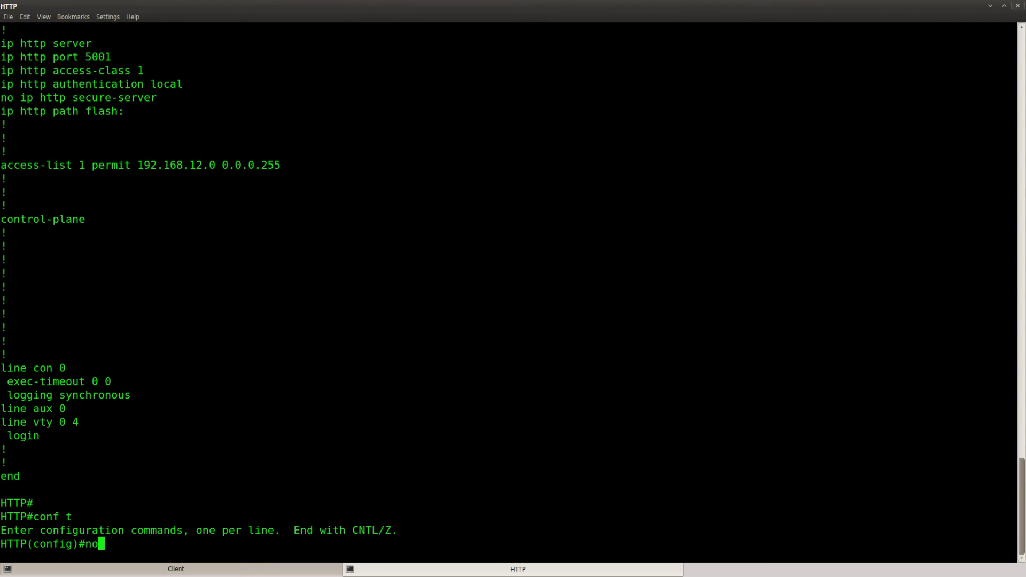
key(ctrl+shift+v)
key(Return)
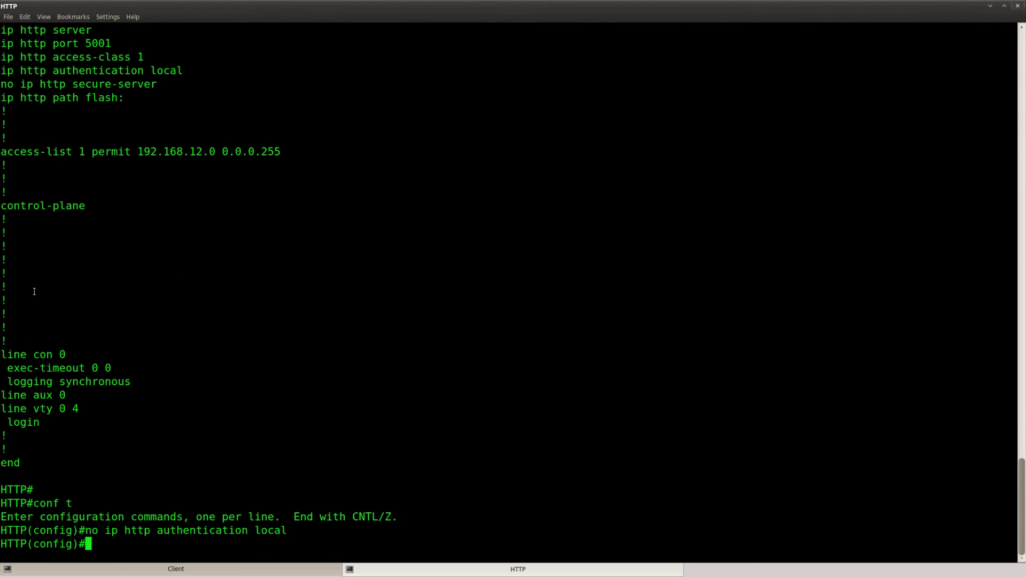
click(128, 570)
key(Up)
Step: Rerun the http-confg download on Client, which now succeeds
key(Return)
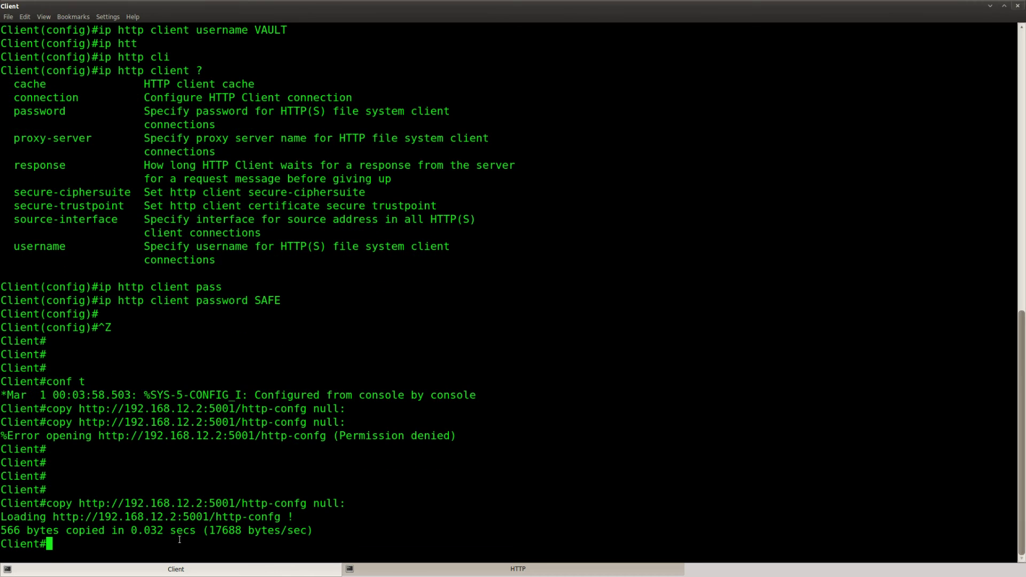
drag(315, 528, 1, 504)
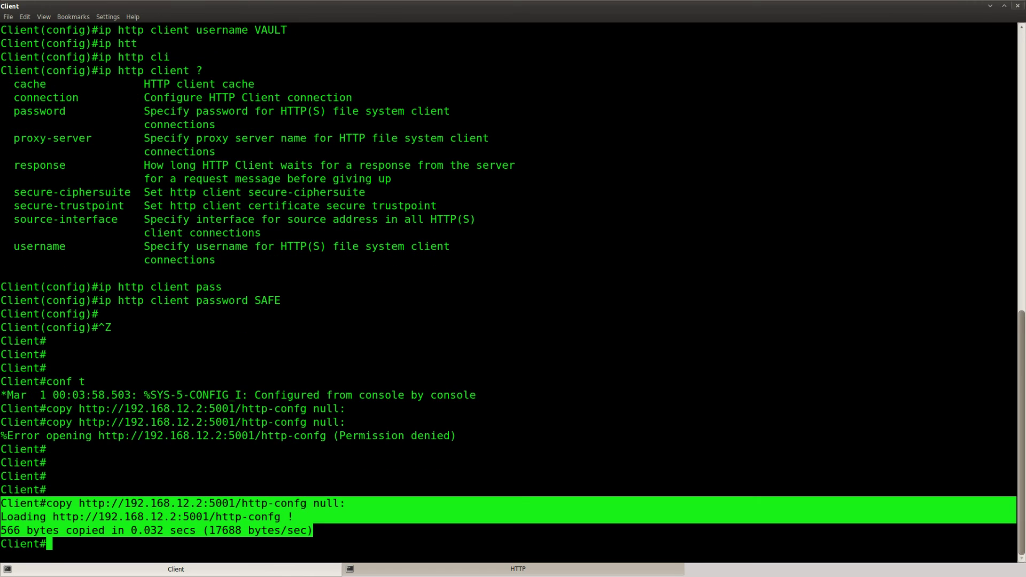
click(346, 536)
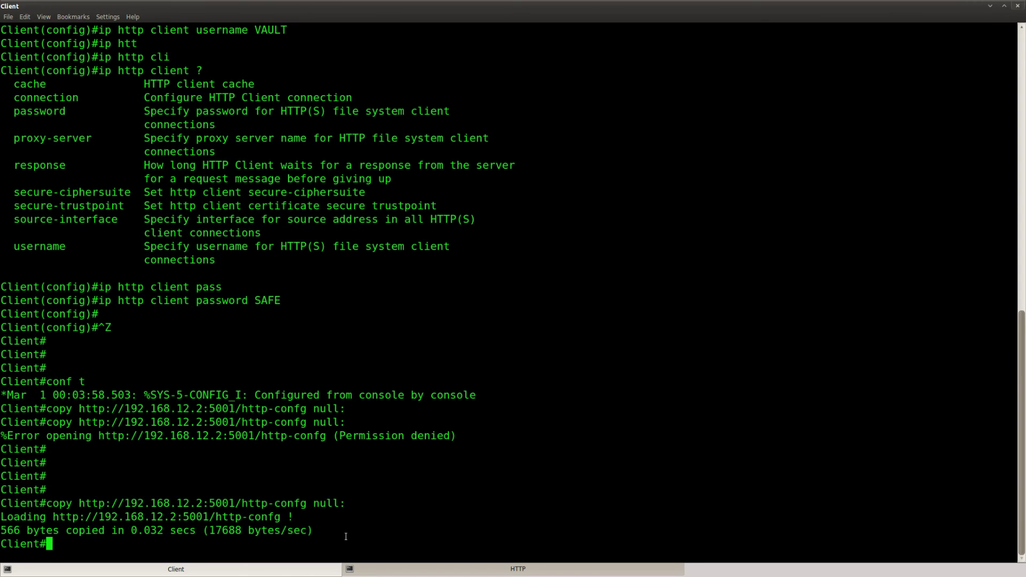
key(Return)
key(Return)
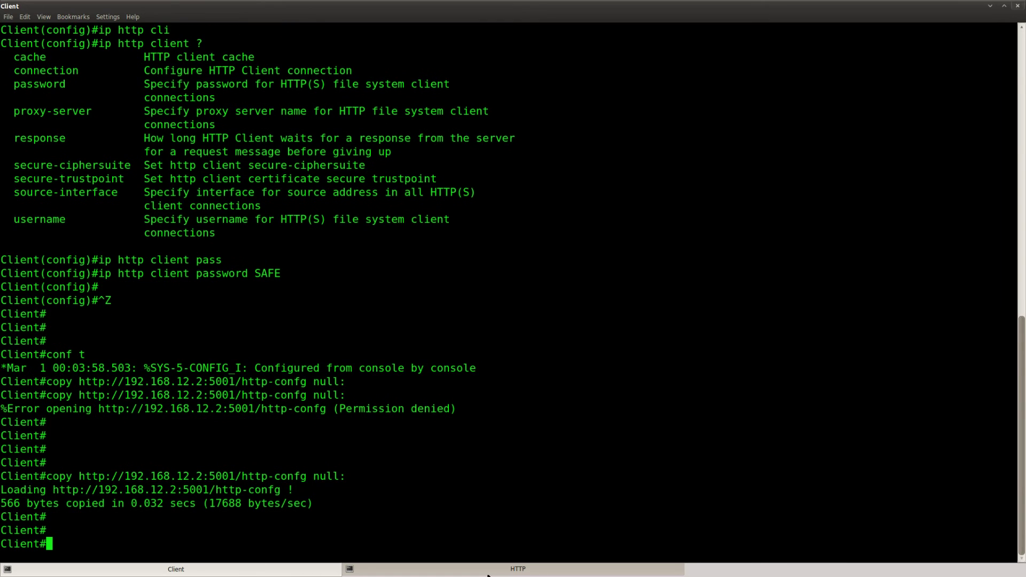
Step: Restore 'ip http authentication local' on the HTTP router by dropping the no prefix
click(518, 569)
key(Up)
key(ctrl+a)
key(Right)
key(Right)
key(Delete)
key(BackSpace)
key(BackSpace)
key(Return)
Step: Retry the download on Client, which is now Permission denied
key(alt+Tab)
key(Return)
key(Return)
key(Return)
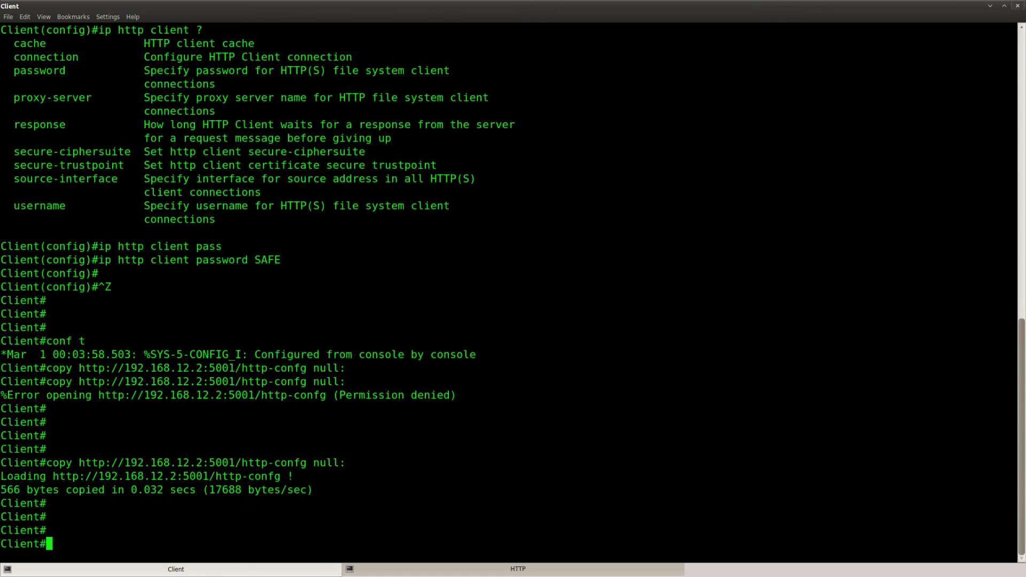
key(Up)
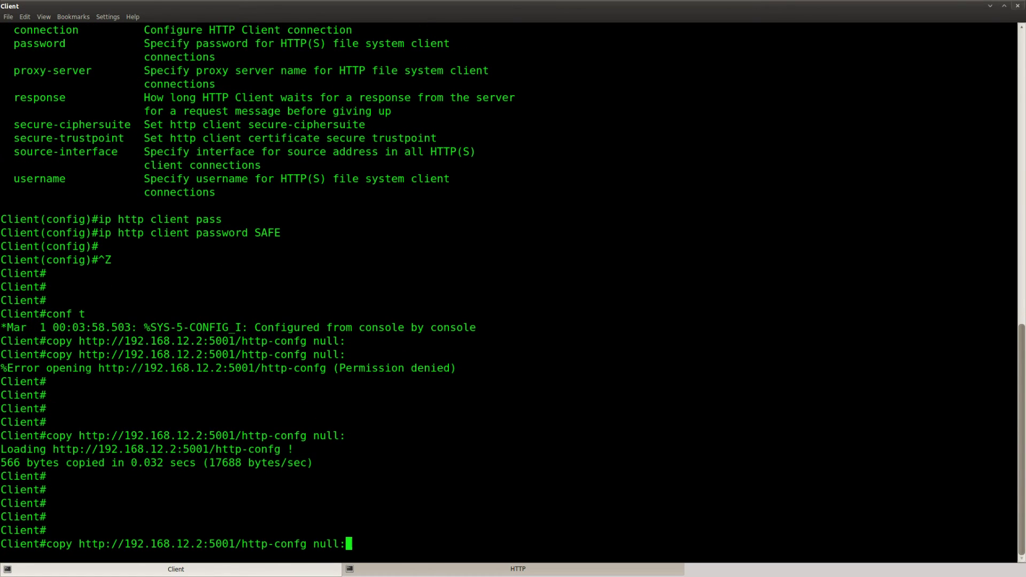
key(Return)
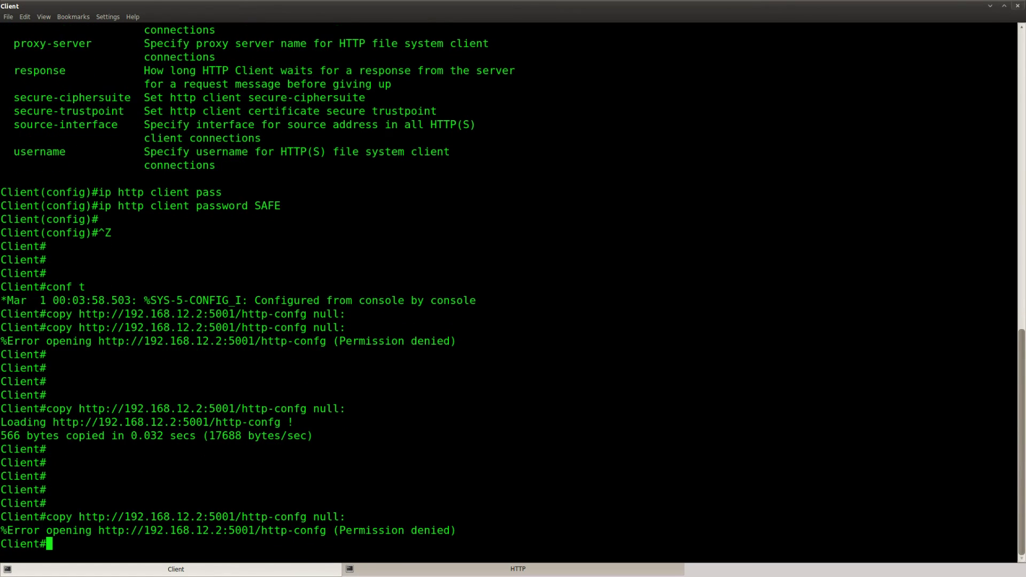
key(Return)
key(Return)
key(Return)
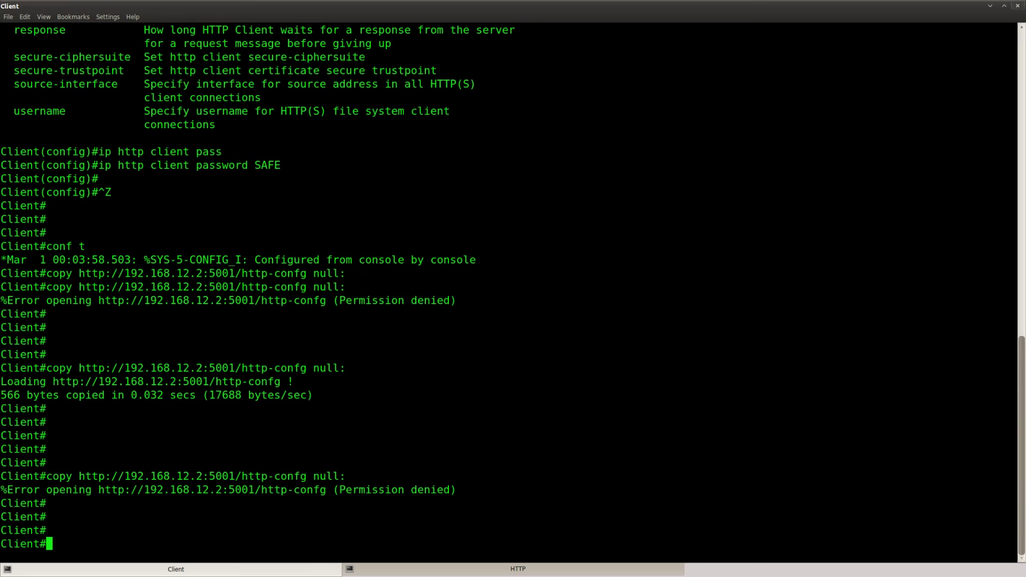
Step: Leave configuration mode on the HTTP router
key(alt+Tab)
key(Return)
key(ctrl+z)
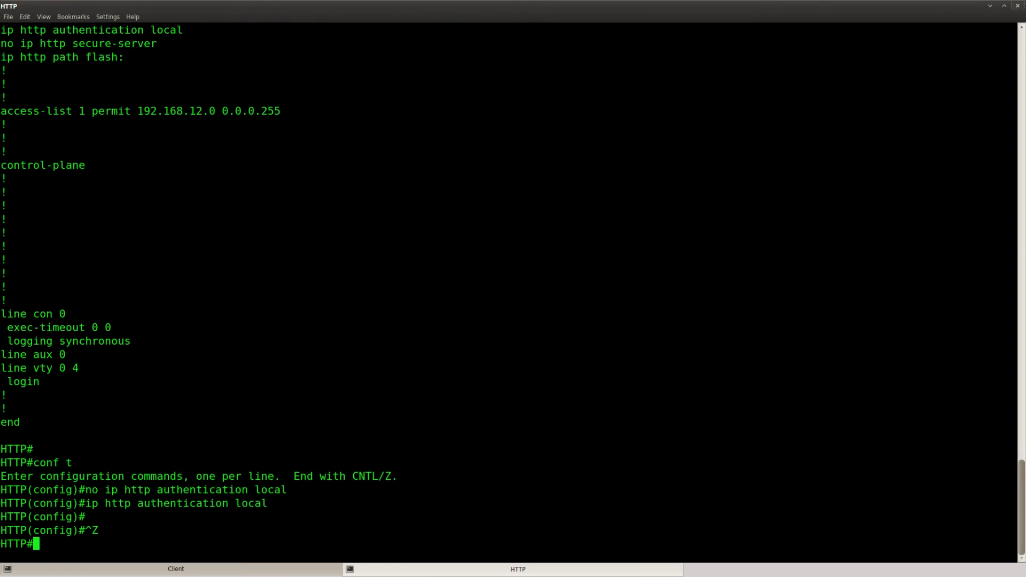
key(Return)
key(Return)
Step: Turn on 'debug ip http authentication' on the HTTP router
text(deb)
key(Tab)
text(ip ht)
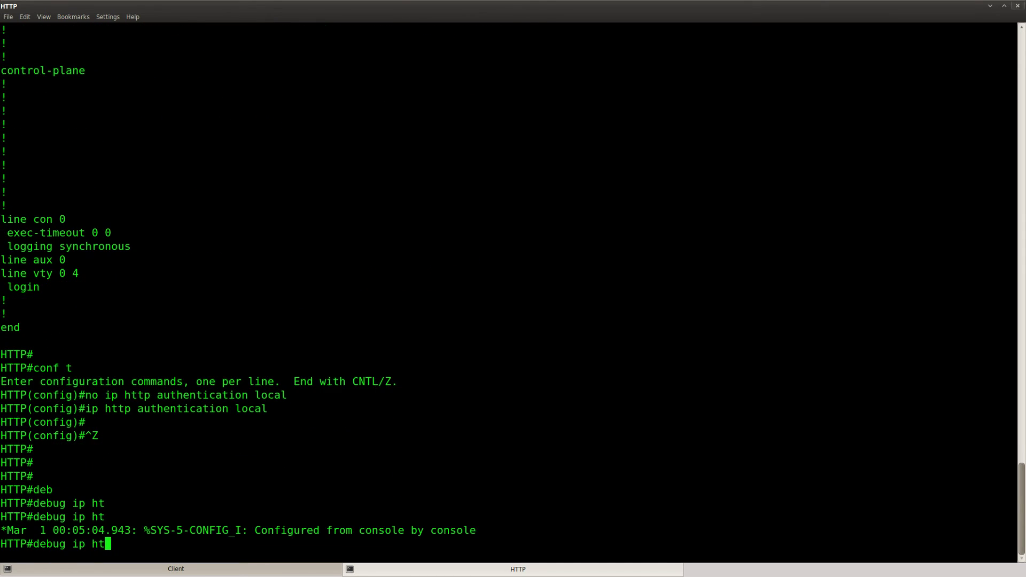
text(t)
key(Tab)
key(Return)
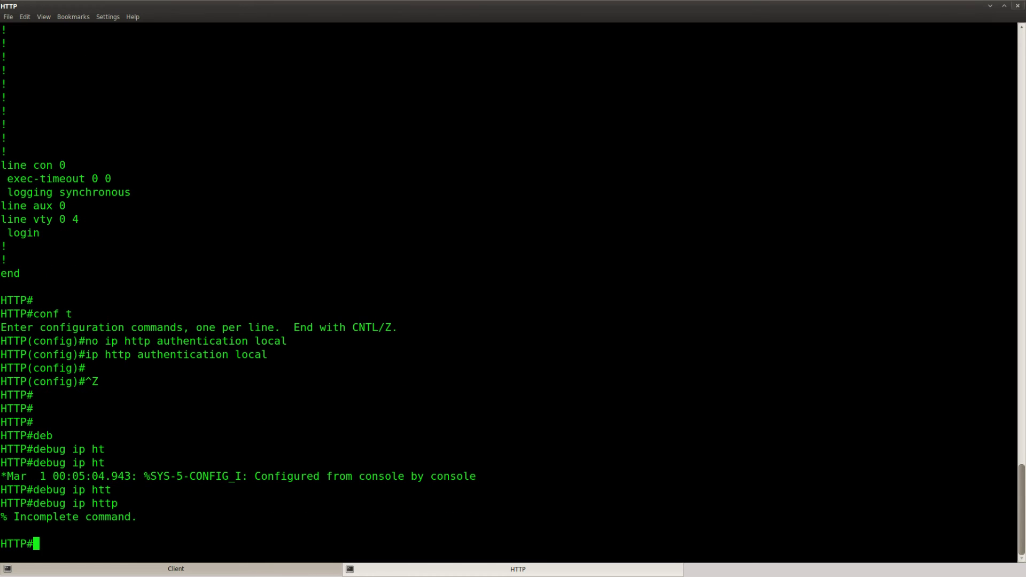
key(Up)
text(?)
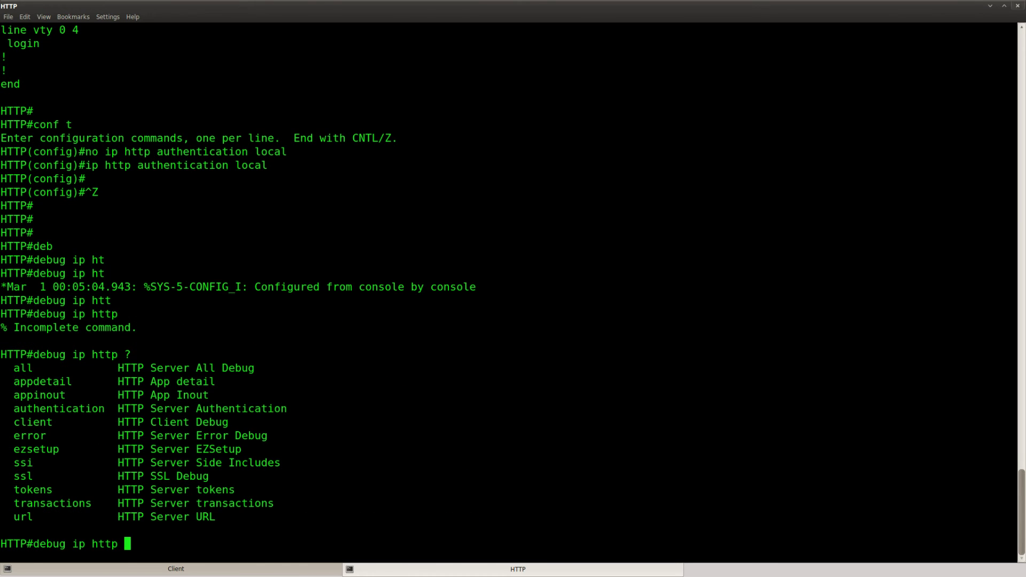
text(authen)
key(Tab)
key(Return)
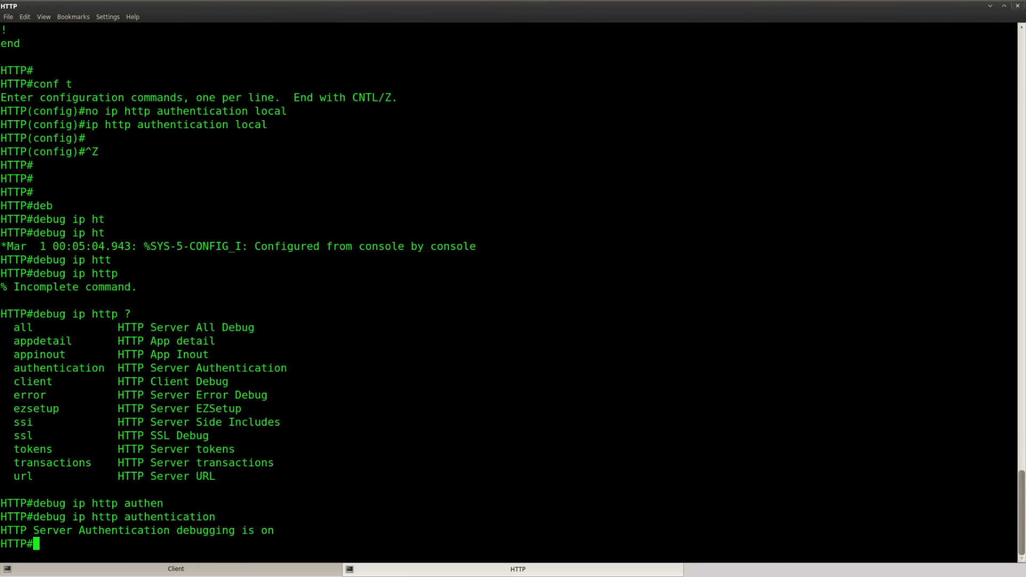
key(Return)
key(Return)
Step: Check the HTTP router's debug log for 'Authentication failed for level 15'
click(257, 569)
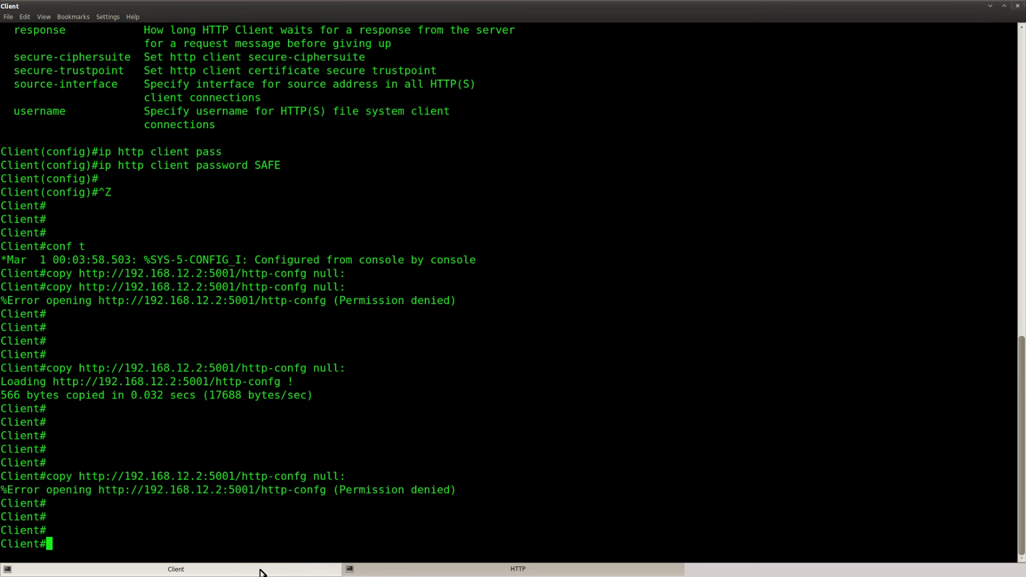
click(422, 571)
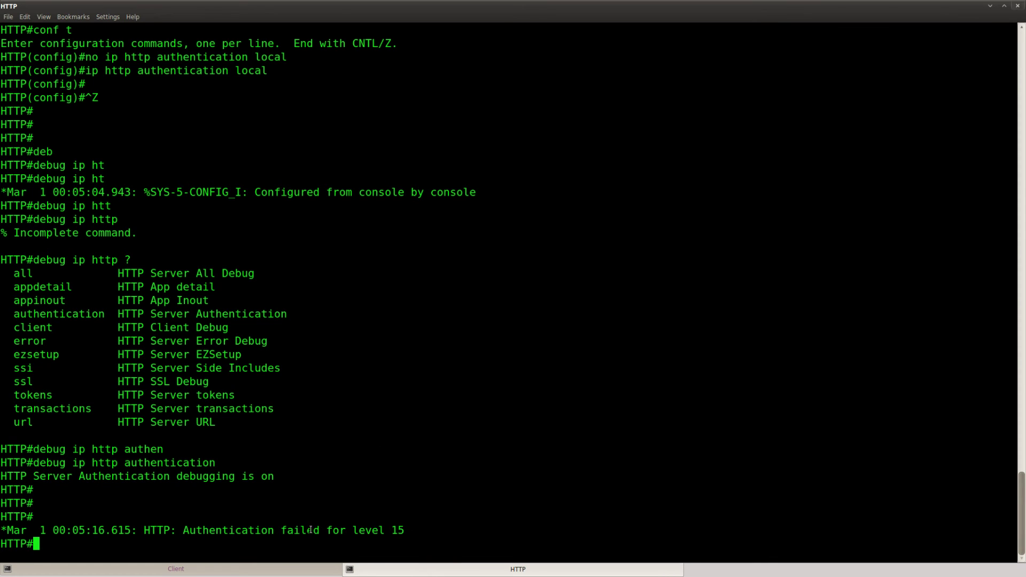
drag(405, 530, 352, 530)
click(463, 526)
click(427, 532)
key(Return)
key(Return)
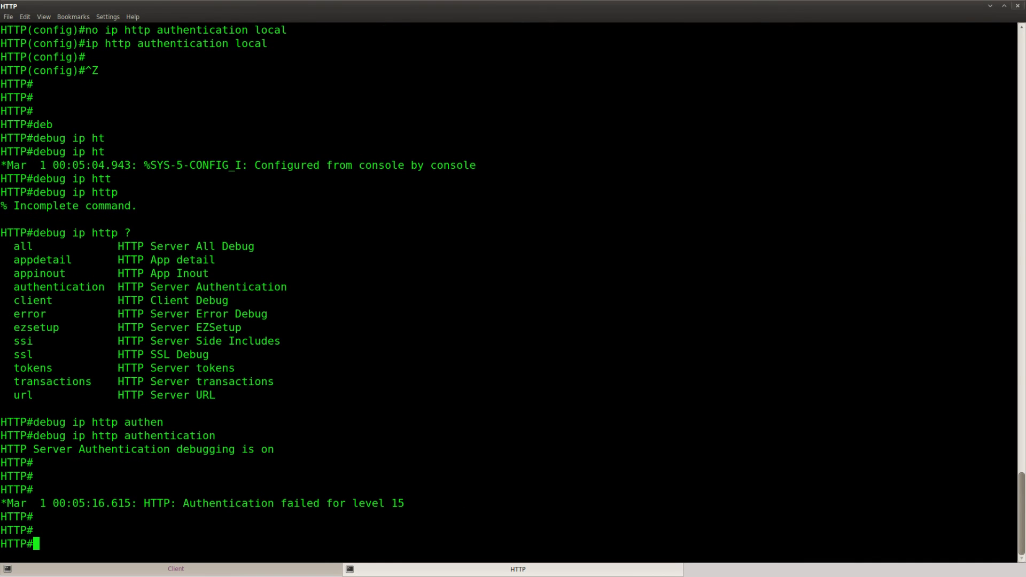
Step: Create the lab's local username with privilege 15 and its password on router HTTP
text(conf t)
key(Return)
text(usern)
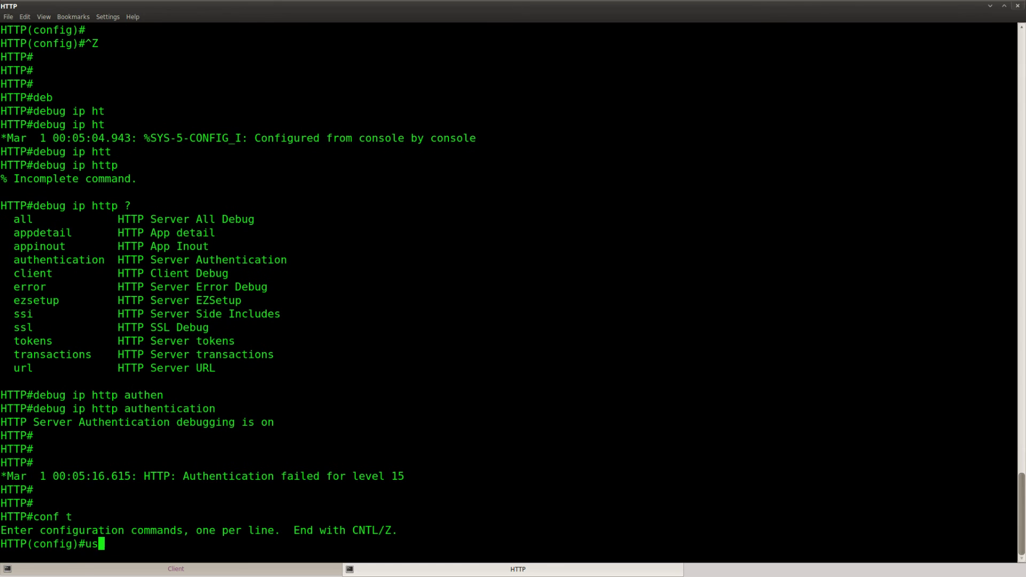
key(Tab)
text(?)
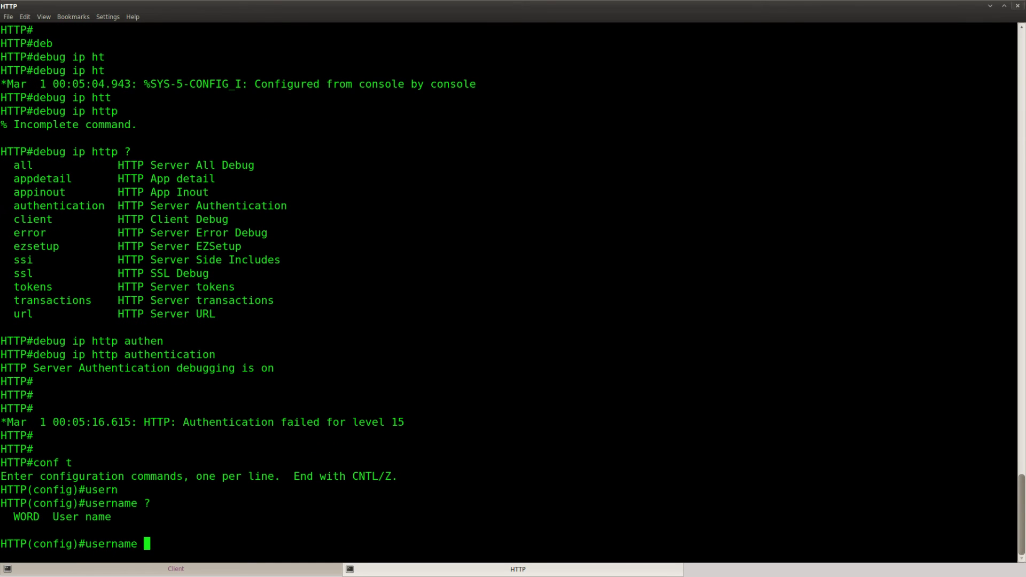
text(VAULT ?pas)
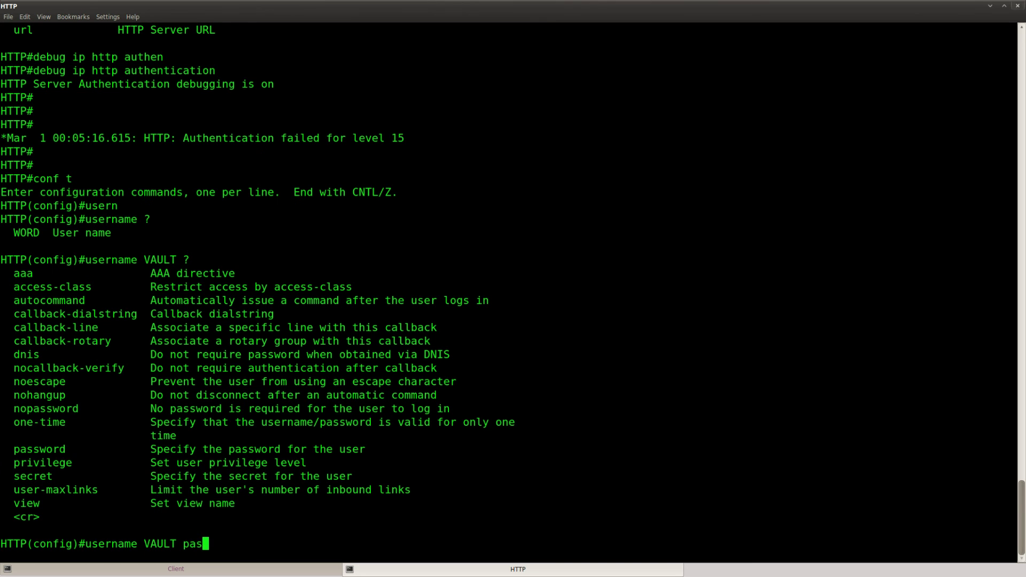
text(s)
key(Tab)
text(SAFE ?)
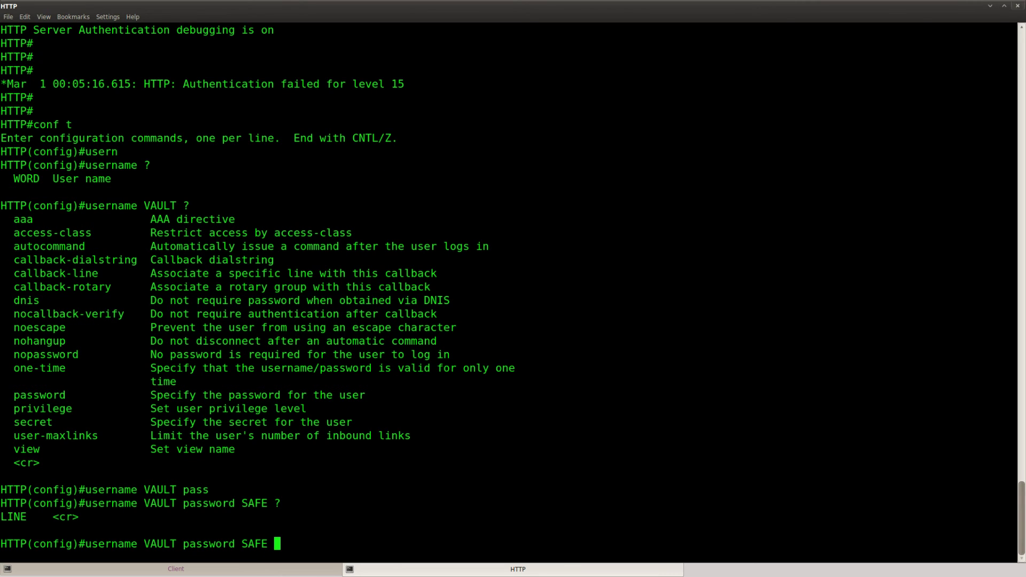
text(pr)
key(Tab)
key(BackSpace)
key(BackSpace)
key(BackSpace)
key(BackSpace)
key(BackSpace)
key(BackSpace)
key(BackSpace)
key(BackSpace)
key(BackSpace)
key(BackSpace)
key(BackSpace)
key(BackSpace)
key(BackSpace)
key(BackSpace)
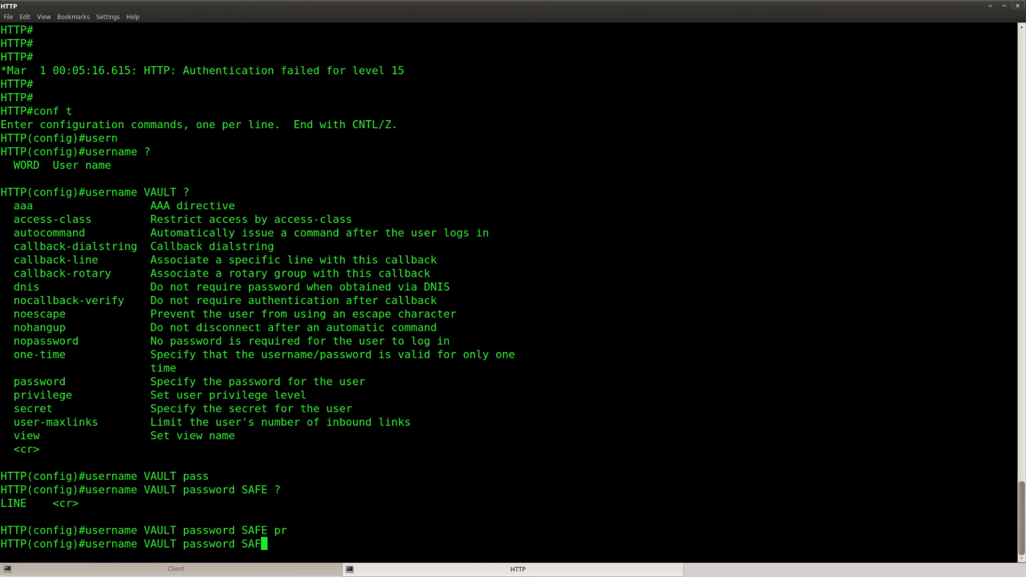
key(BackSpace)
key(BackSpace)
text(?)
text(pr)
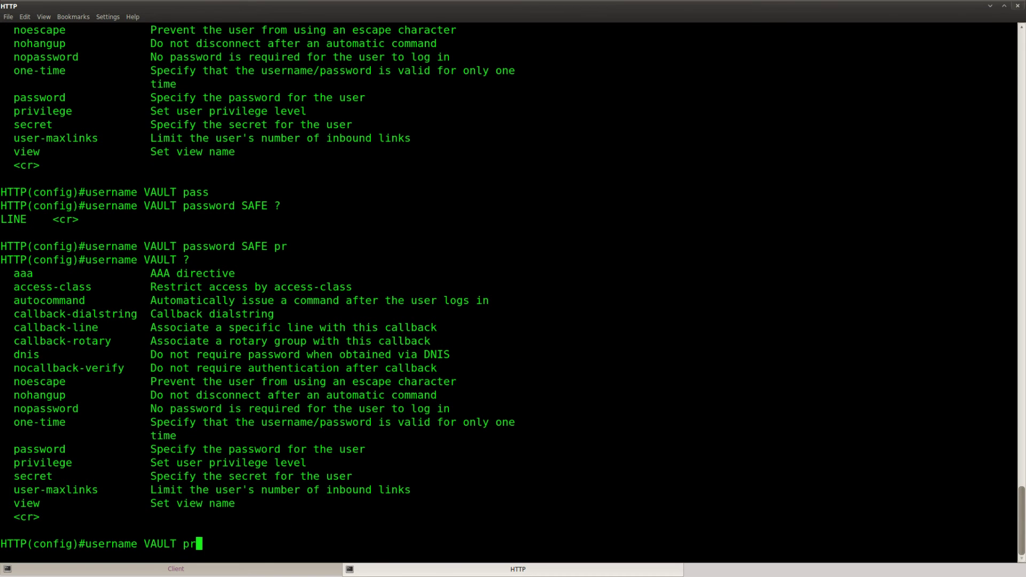
key(Tab)
text(1)
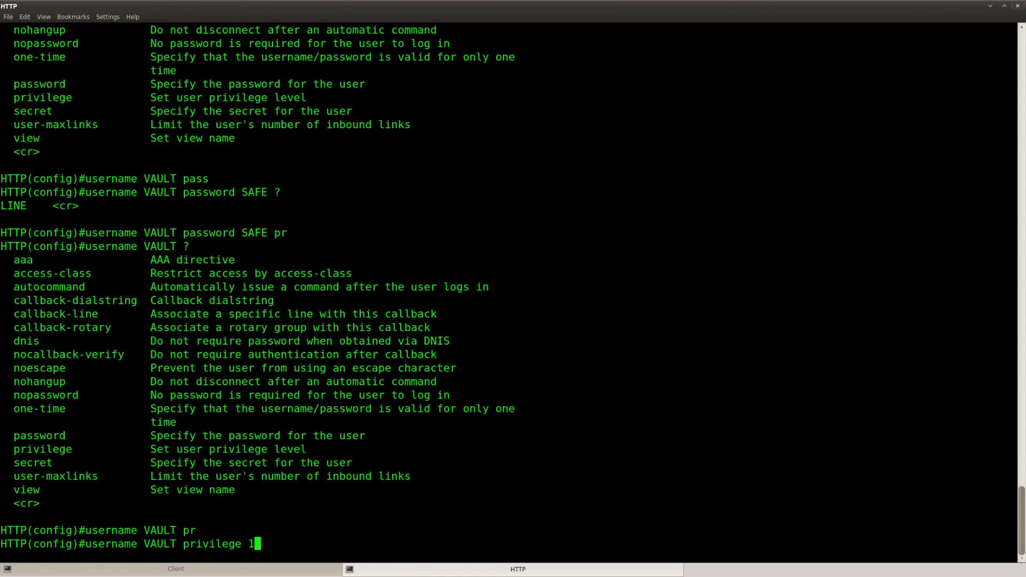
text(5 ?pass)
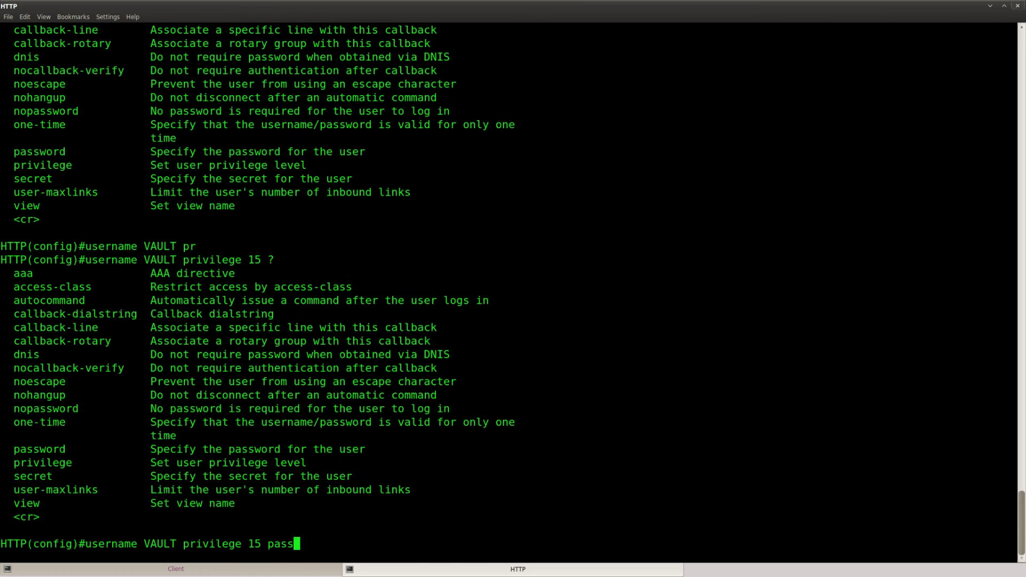
key(Tab)
text(SAFE)
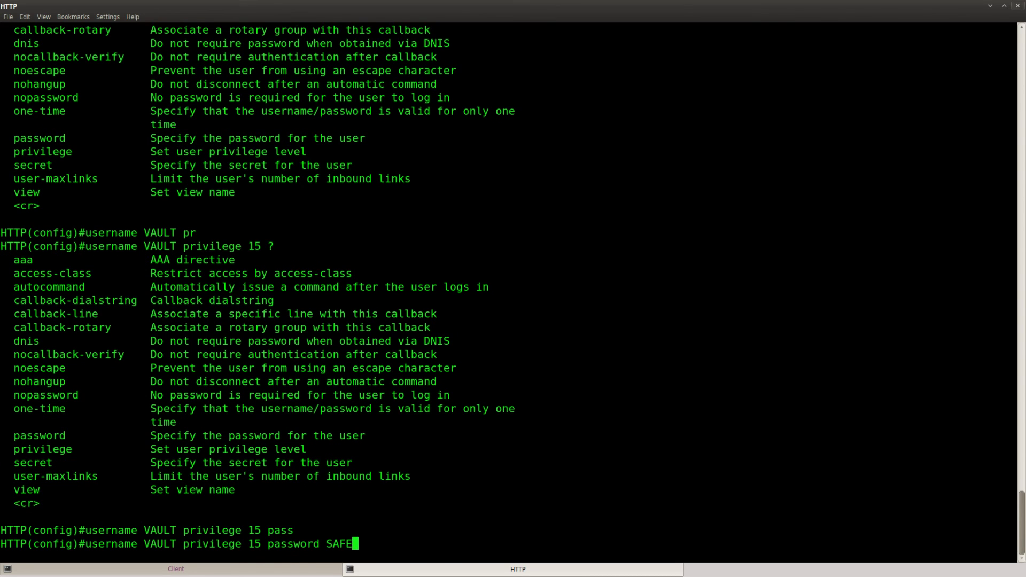
key(Return)
key(Return)
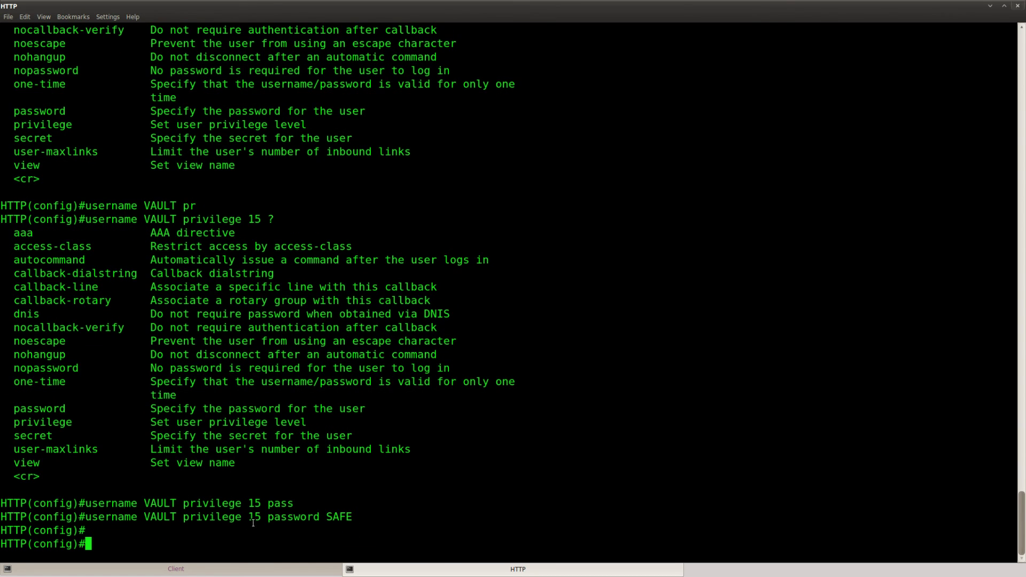
Step: Highlight the user's privilege 15 setting, then return to the Client console
drag(352, 517, 84, 519)
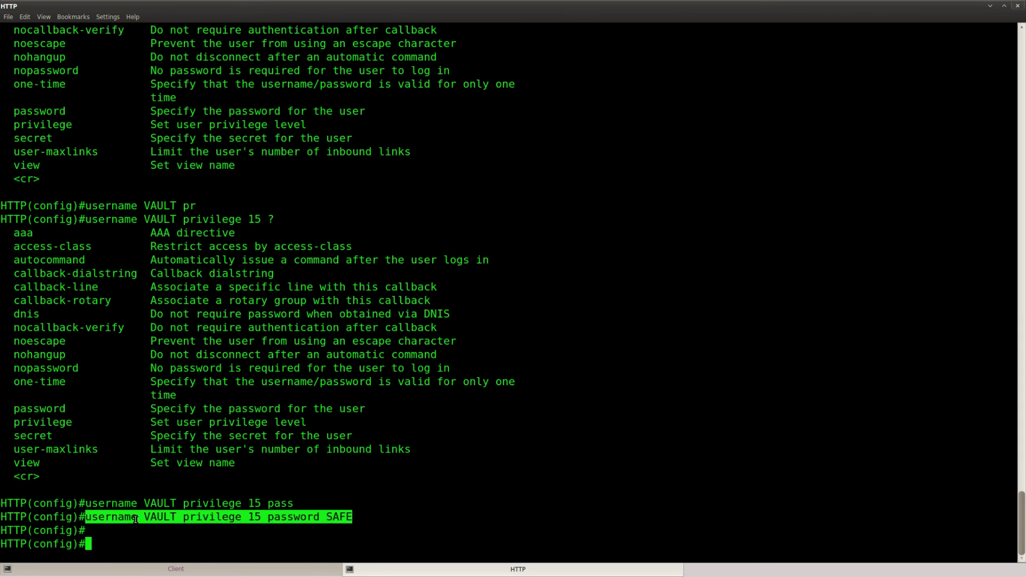
click(262, 519)
drag(261, 518, 140, 514)
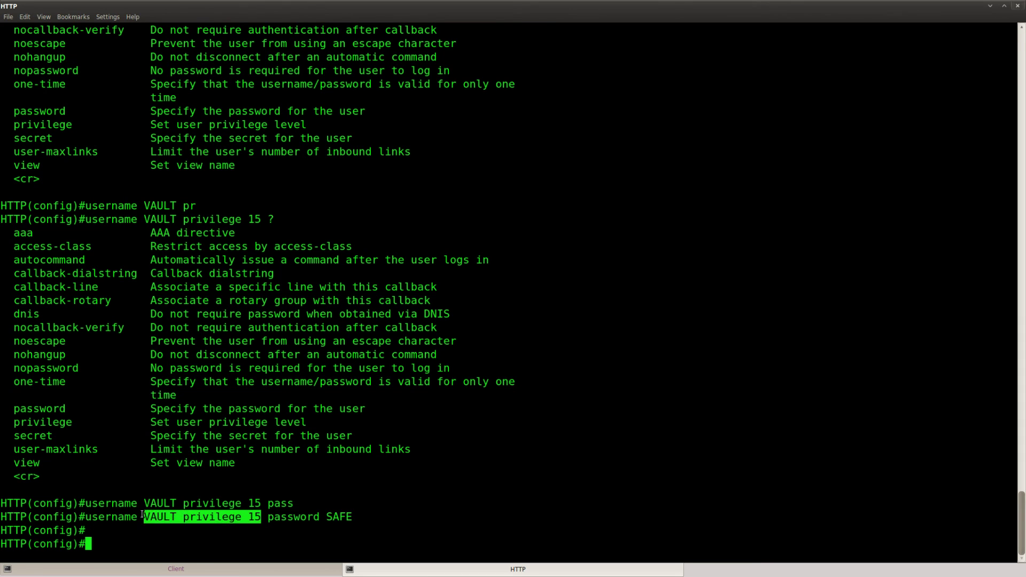
click(262, 567)
Step: Rerun the http-confg download on Client, now copying 566 bytes
key(Return)
key(Return)
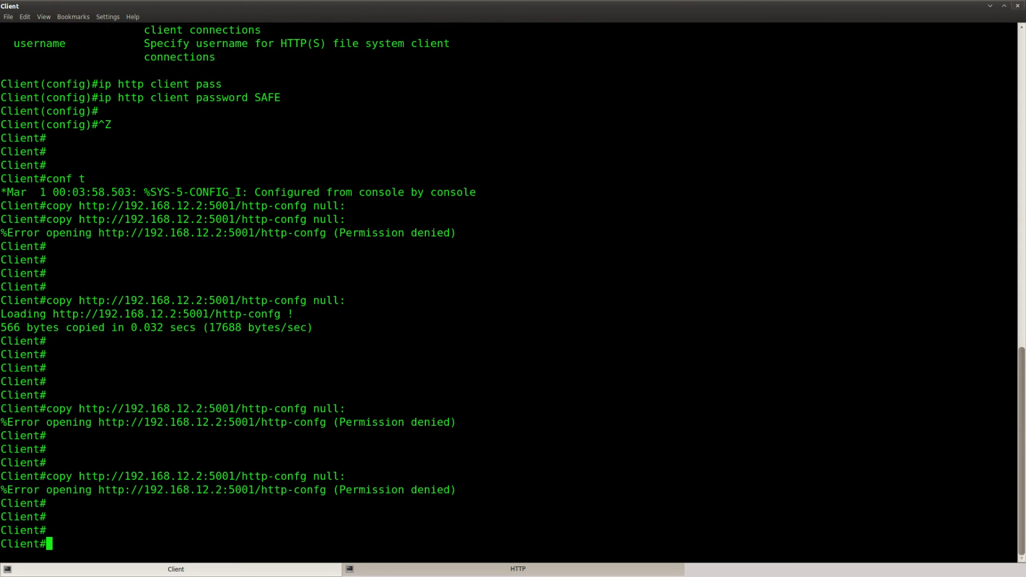
key(Up)
key(Return)
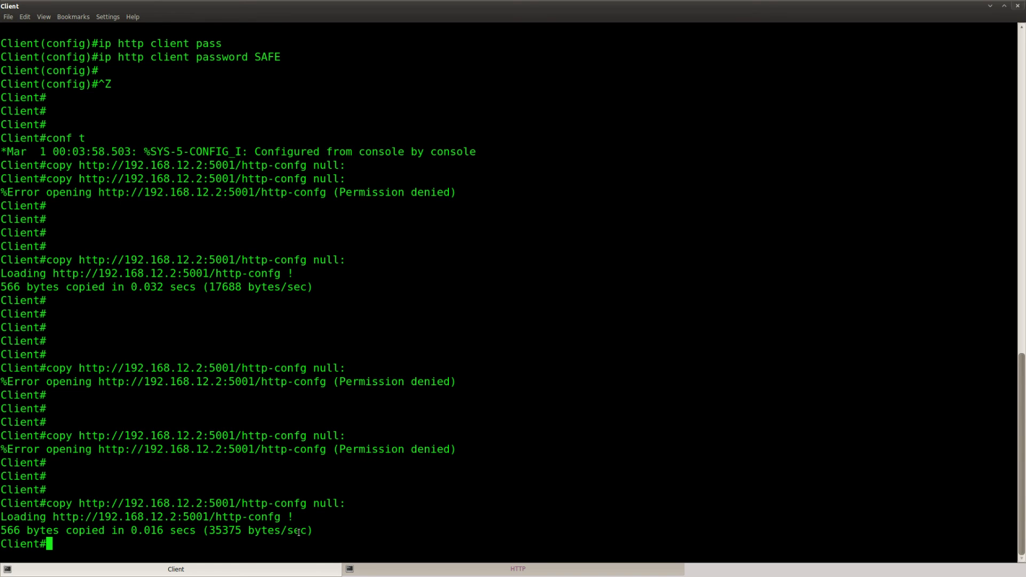
drag(314, 530, 1, 508)
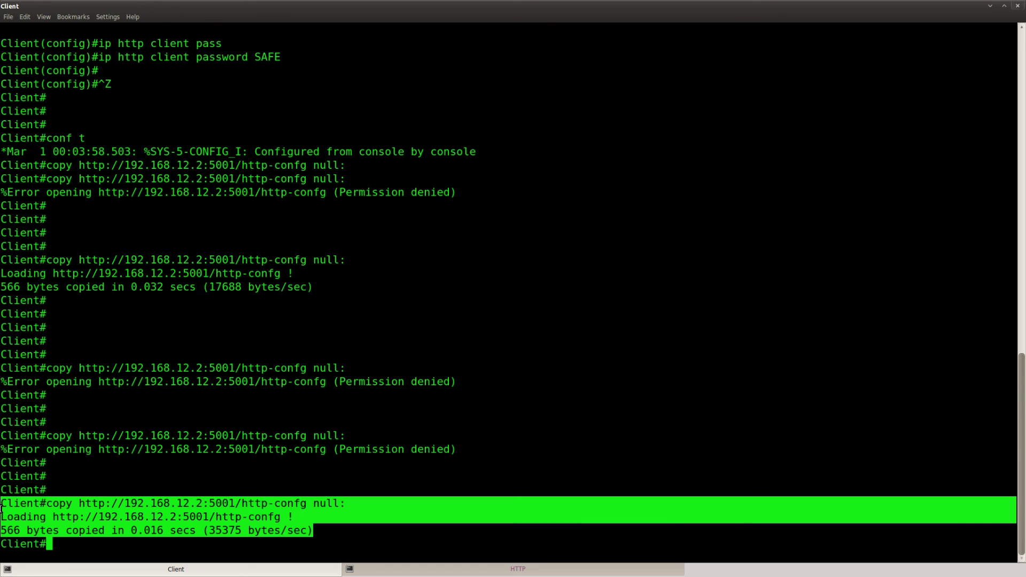
click(358, 537)
key(Return)
key(Return)
key(Return)
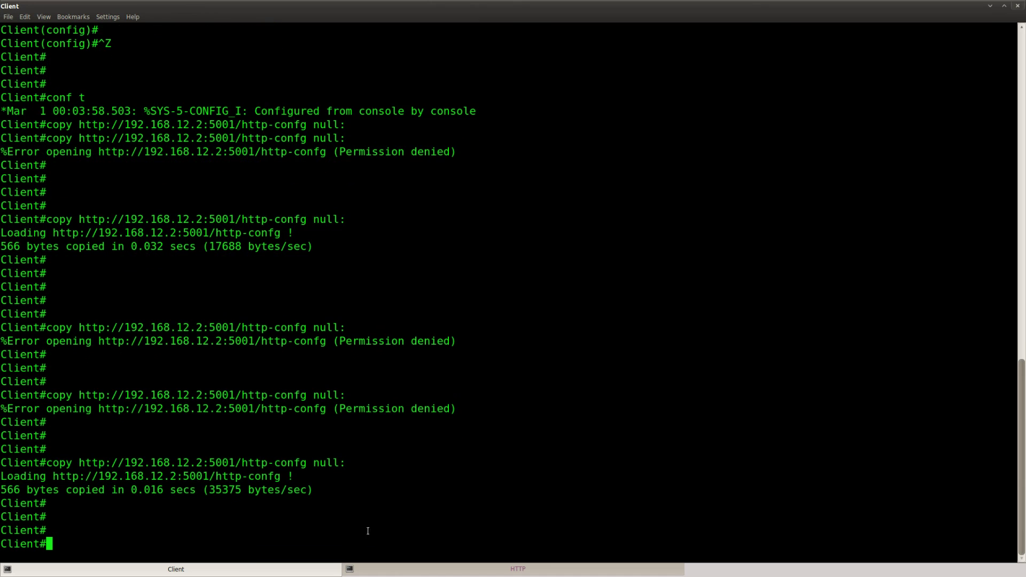
Step: Compare the HTTP router's 'privilege level granted 15' log with Client's successful download
click(405, 570)
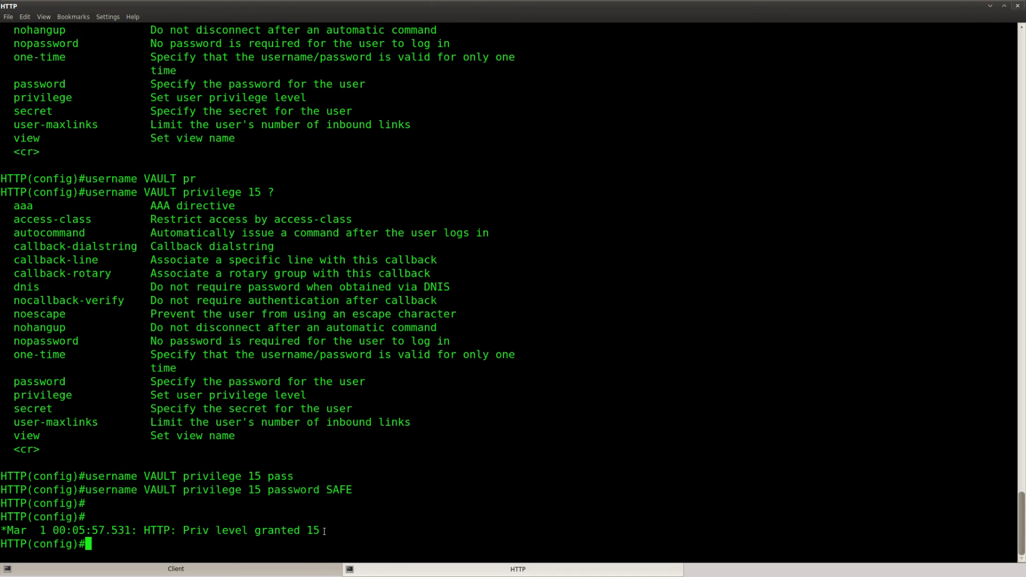
drag(326, 530, 144, 530)
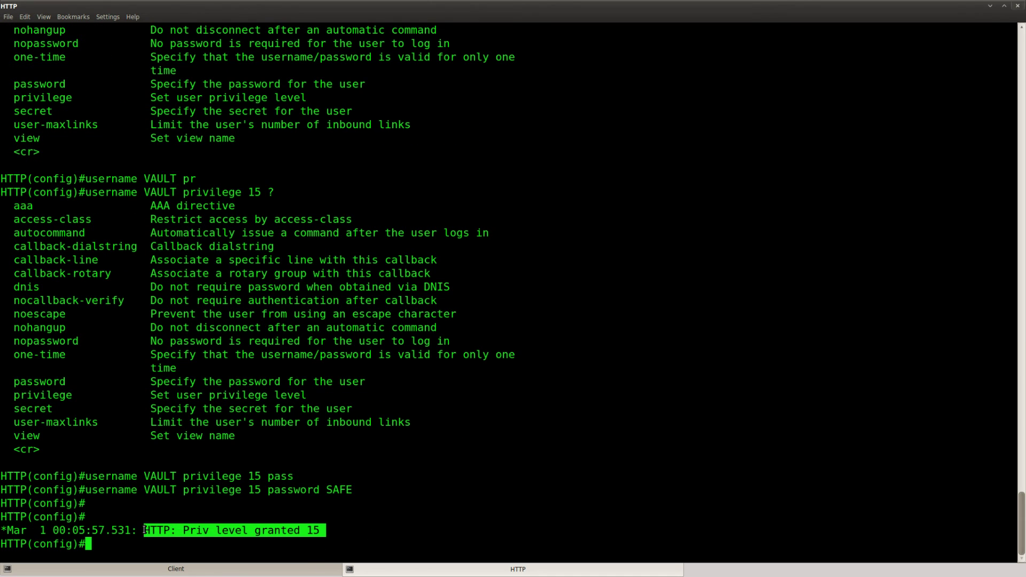
click(176, 569)
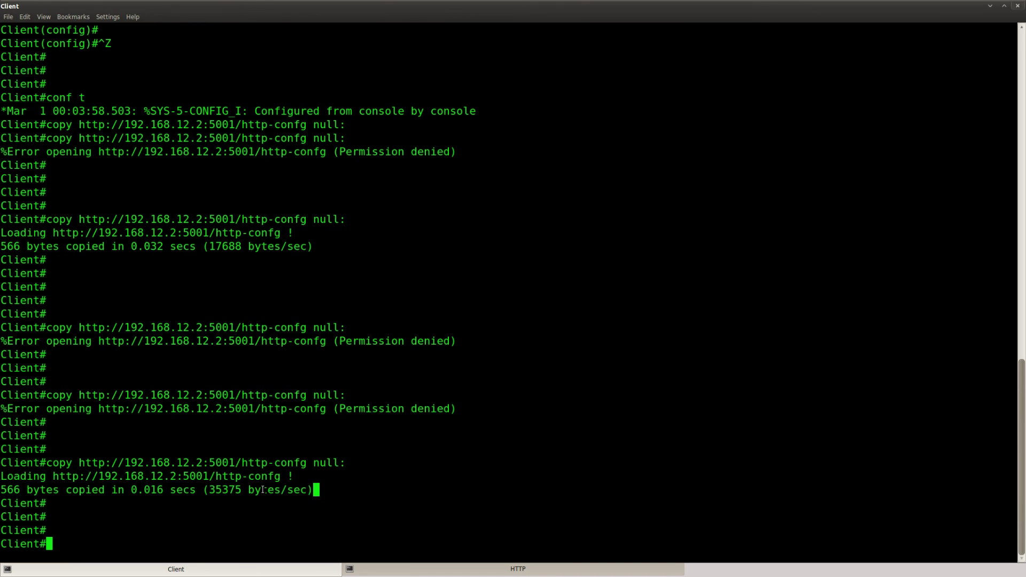
drag(318, 490, 5, 463)
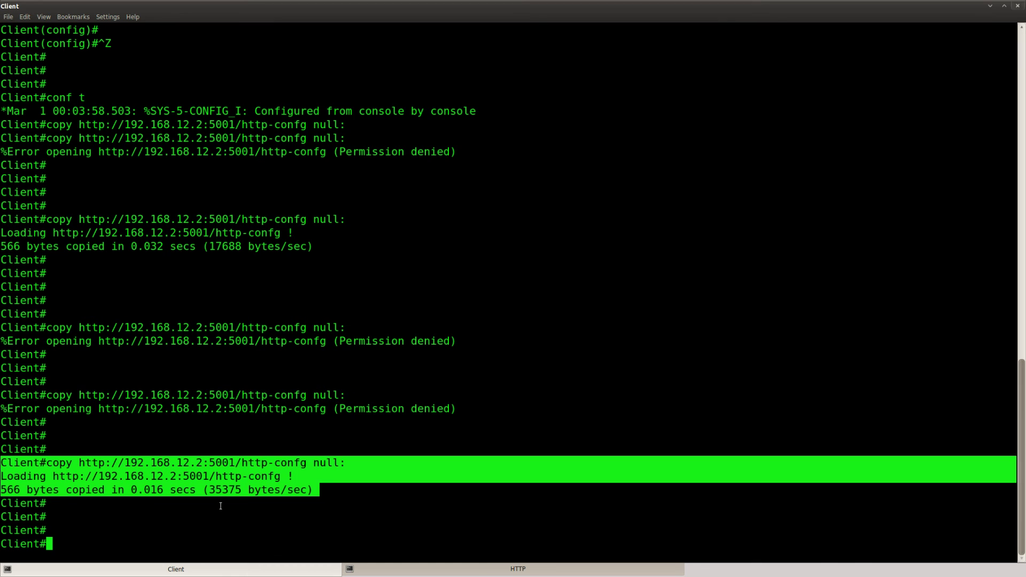
key(Return)
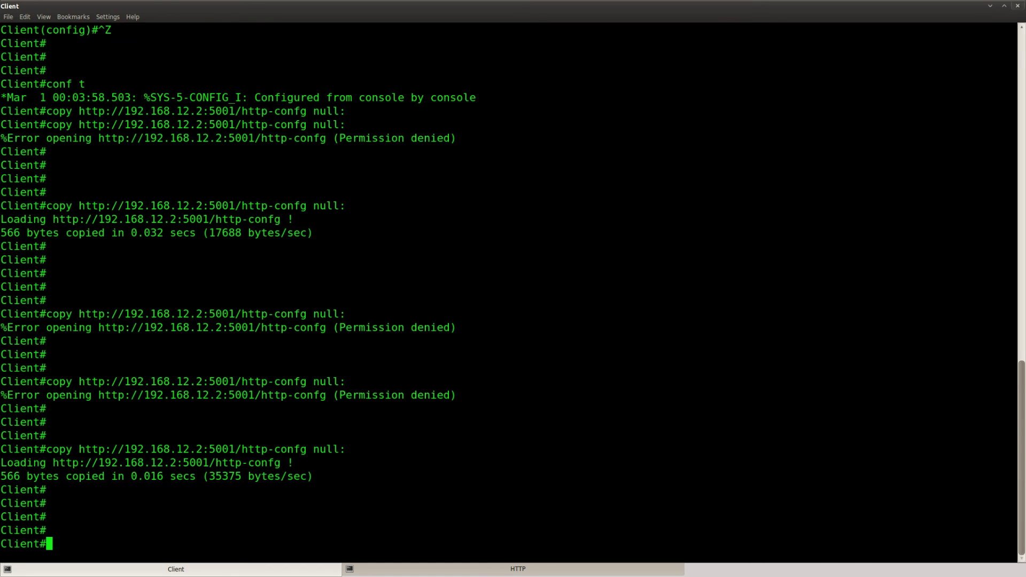
click(406, 569)
key(Return)
key(Return)
key(Return)
Step: Exit configuration mode and run show ip http server status, fixing the truncated first attempt
key(ctrl+z)
key(Return)
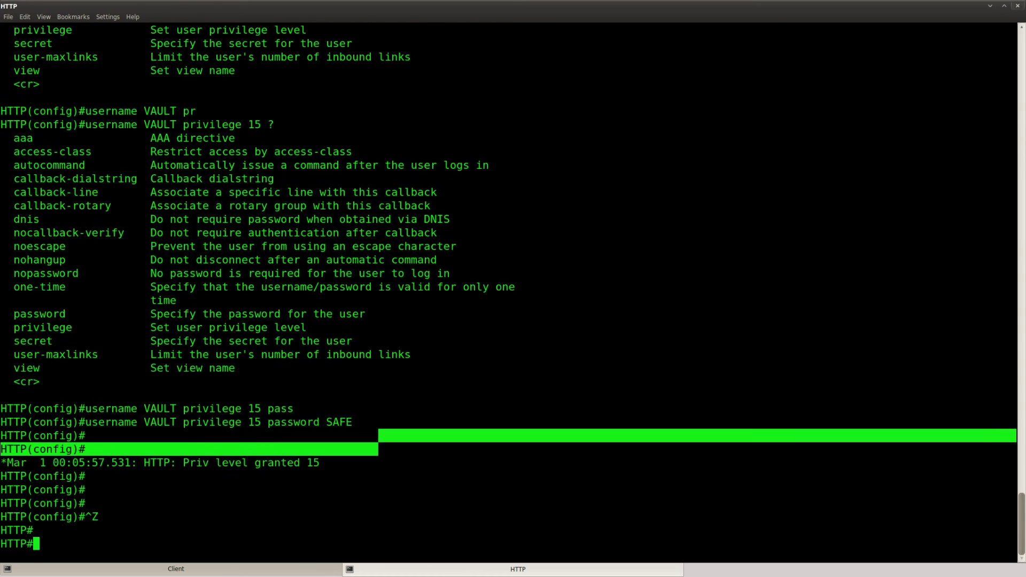
text(sho)
key(Tab)
text(ip htt)
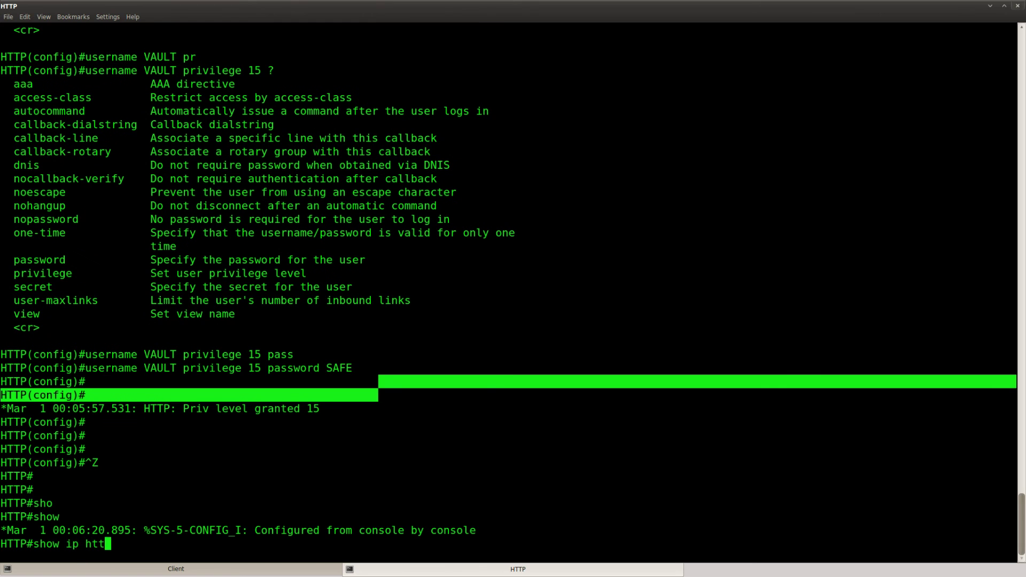
key(Tab)
text(serv)
key(Tab)
text(st)
key(Tab)
text(at)
key(Return)
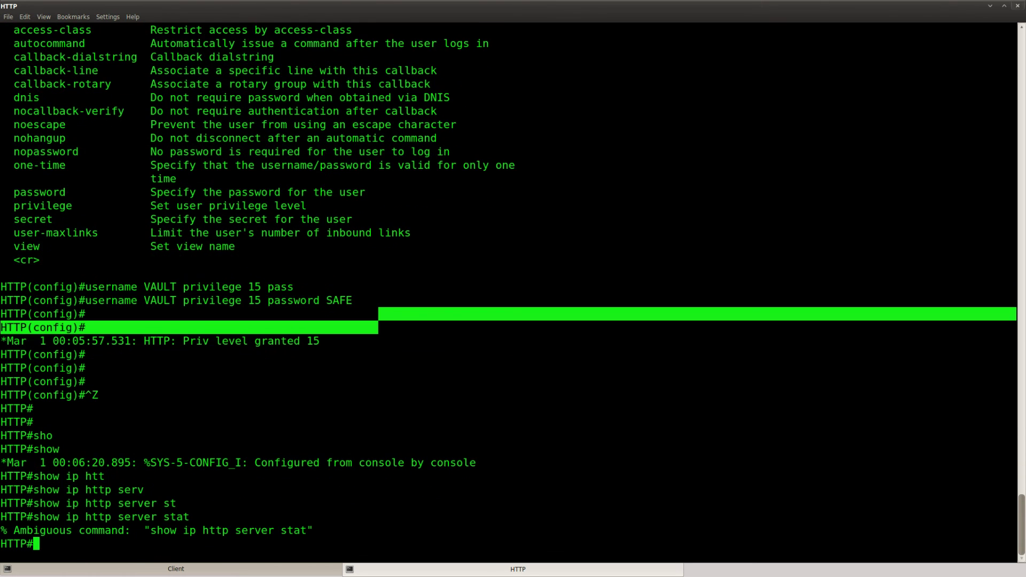
key(Up)
text(us)
key(Return)
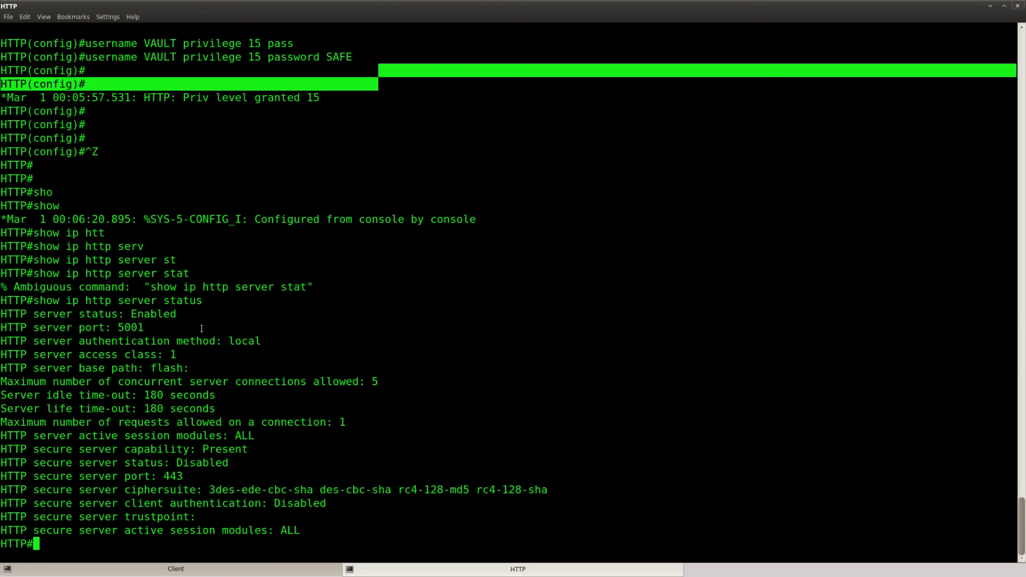
Step: Highlight the output showing server enabled, port 5001, local authentication and the flash: base path
drag(184, 315, 71, 315)
drag(150, 327, 68, 327)
drag(261, 341, 105, 341)
drag(190, 368, 87, 367)
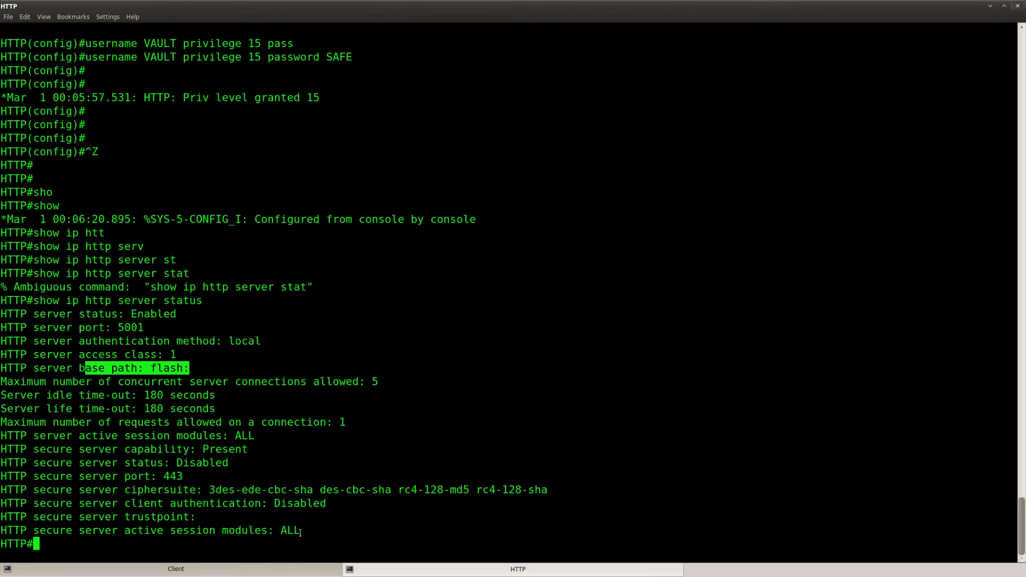
drag(306, 532, 7, 423)
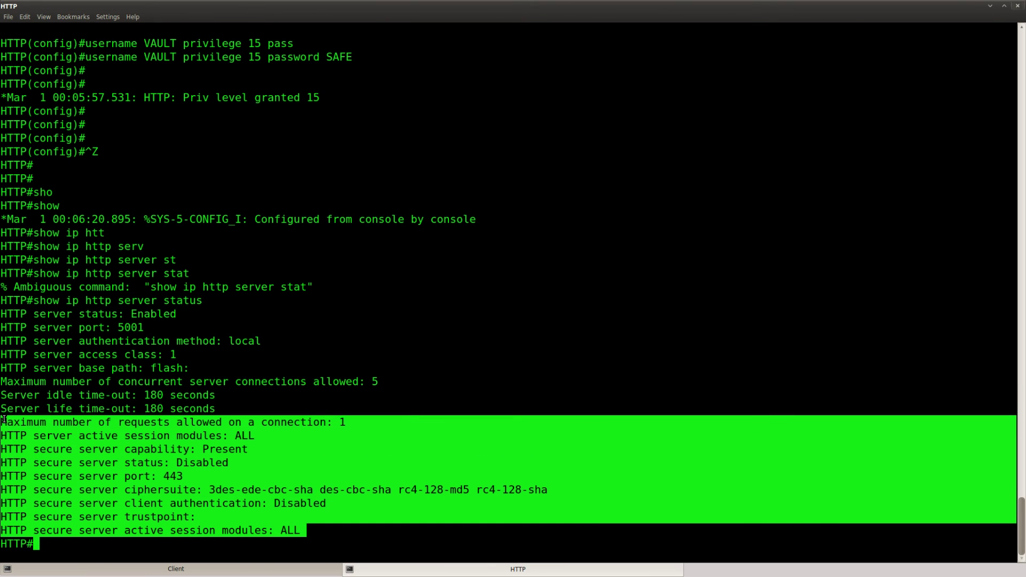
click(3, 419)
key(Return)
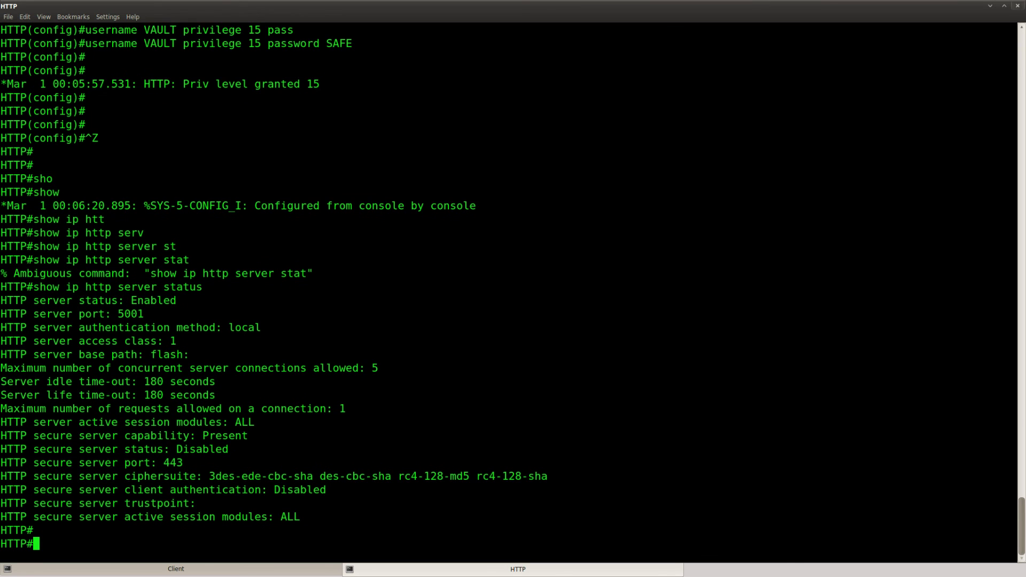